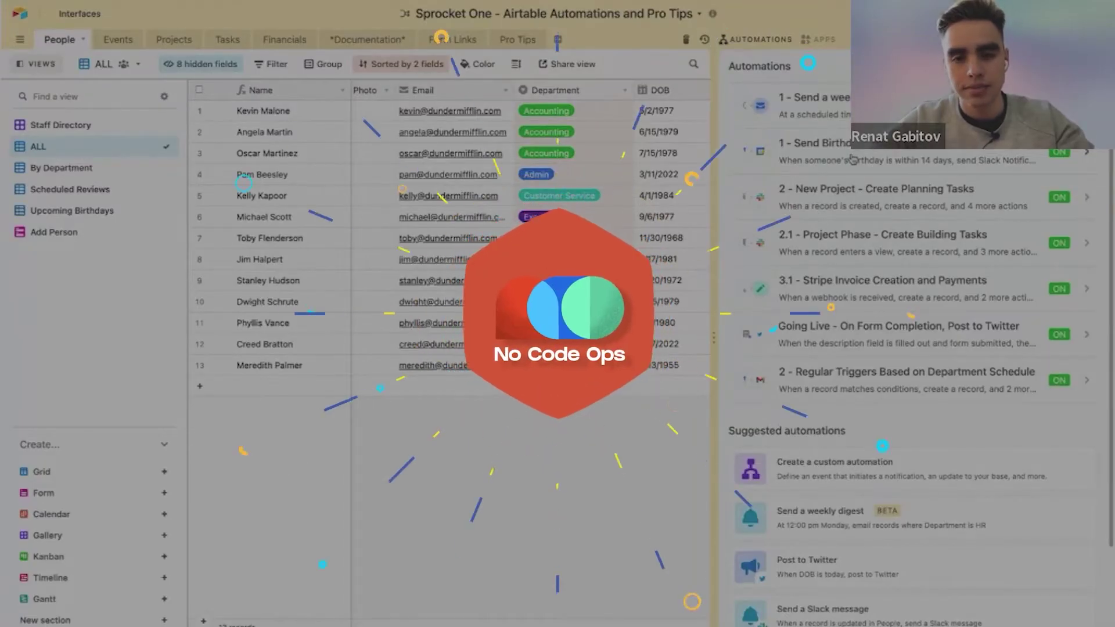
Open the run history of the '2 - New Project - Create Planning Tasks' automation.
left_click(907, 192)
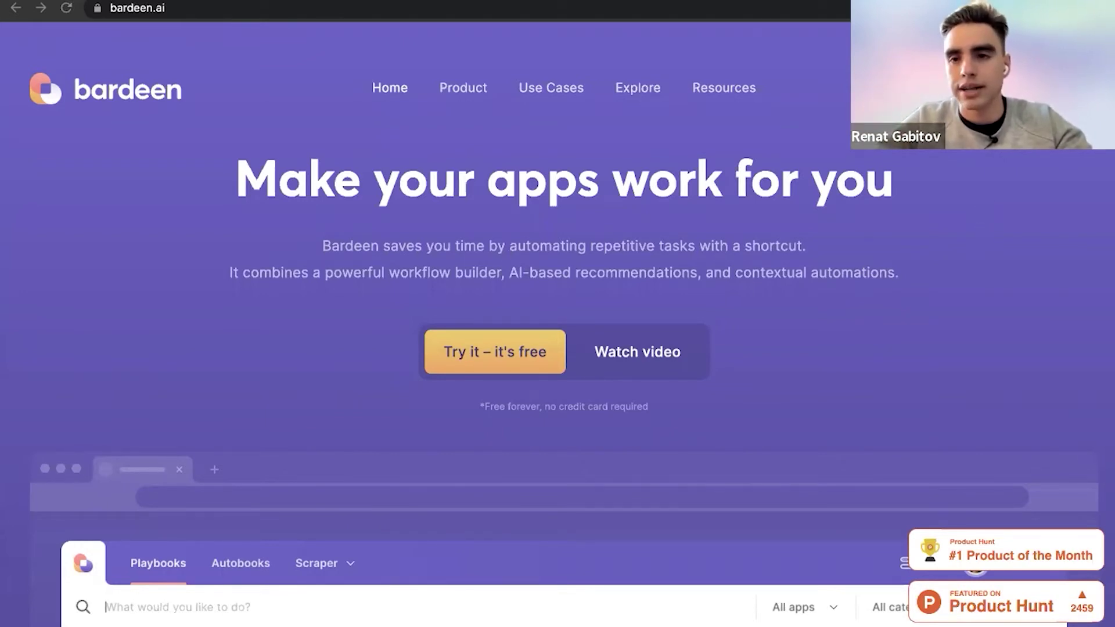
Run the Bardeen playbook that emails next-meeting participants about running late.
key("alt+b")
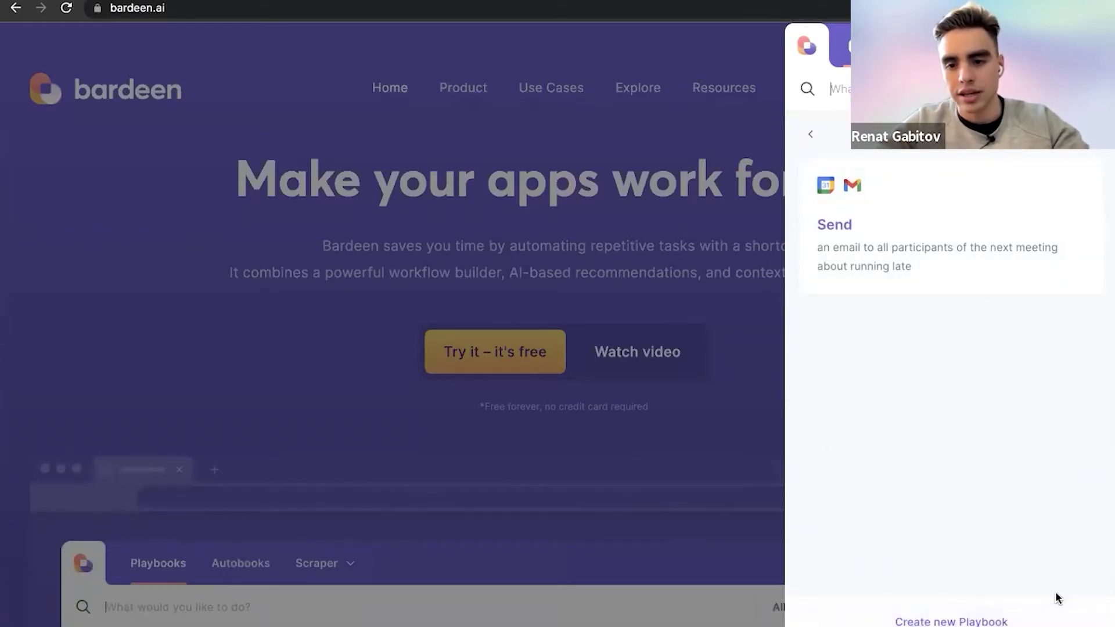
mouse_move(1008, 287)
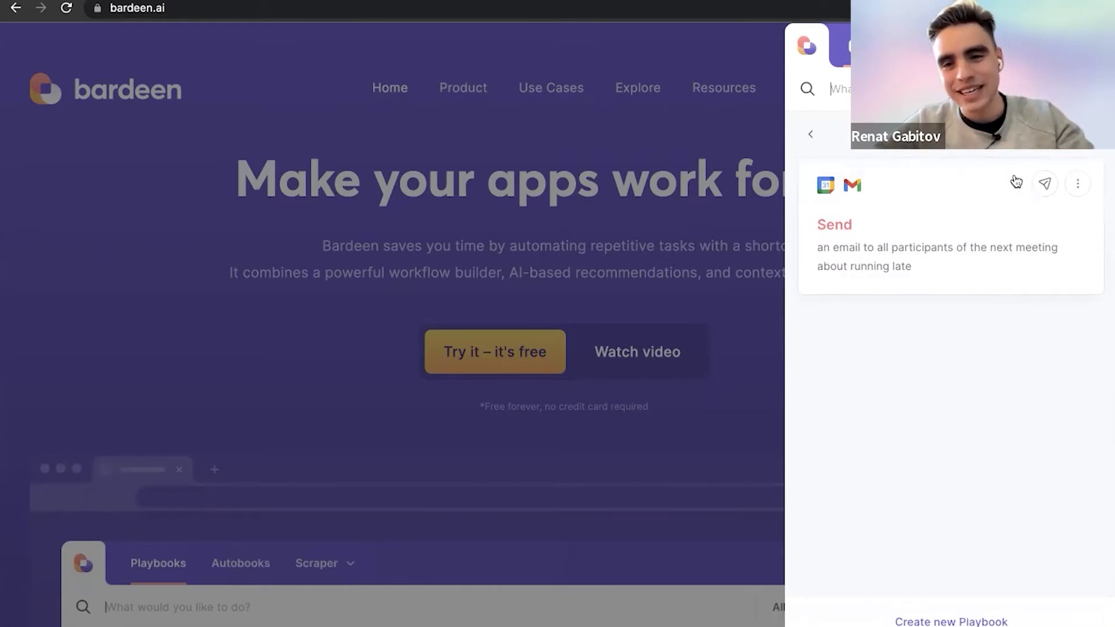
mouse_move(963, 271)
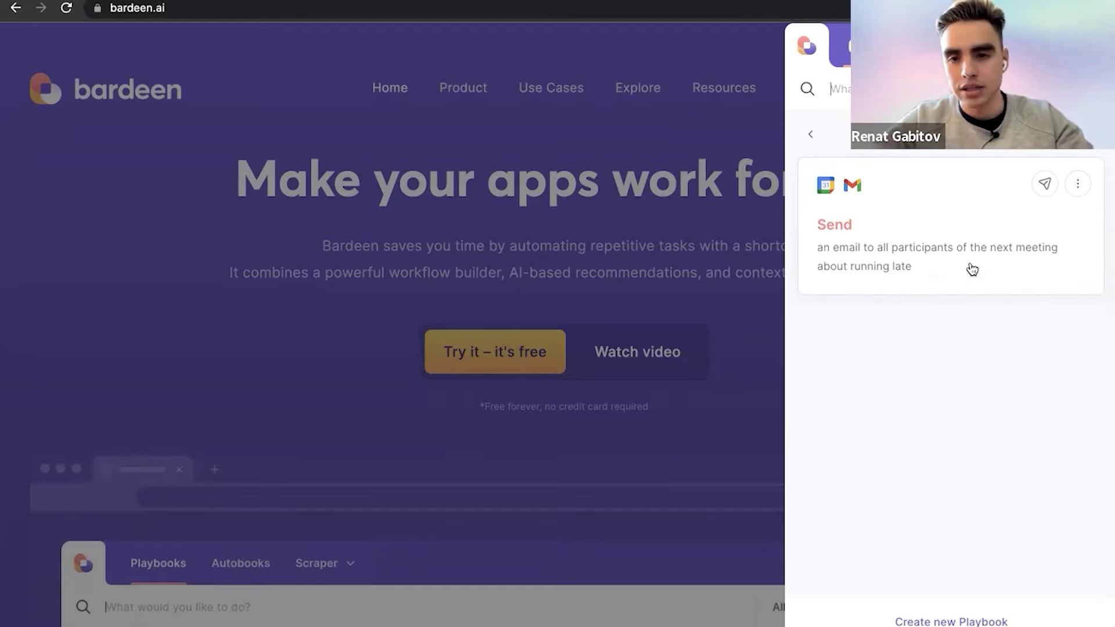
left_click(972, 268)
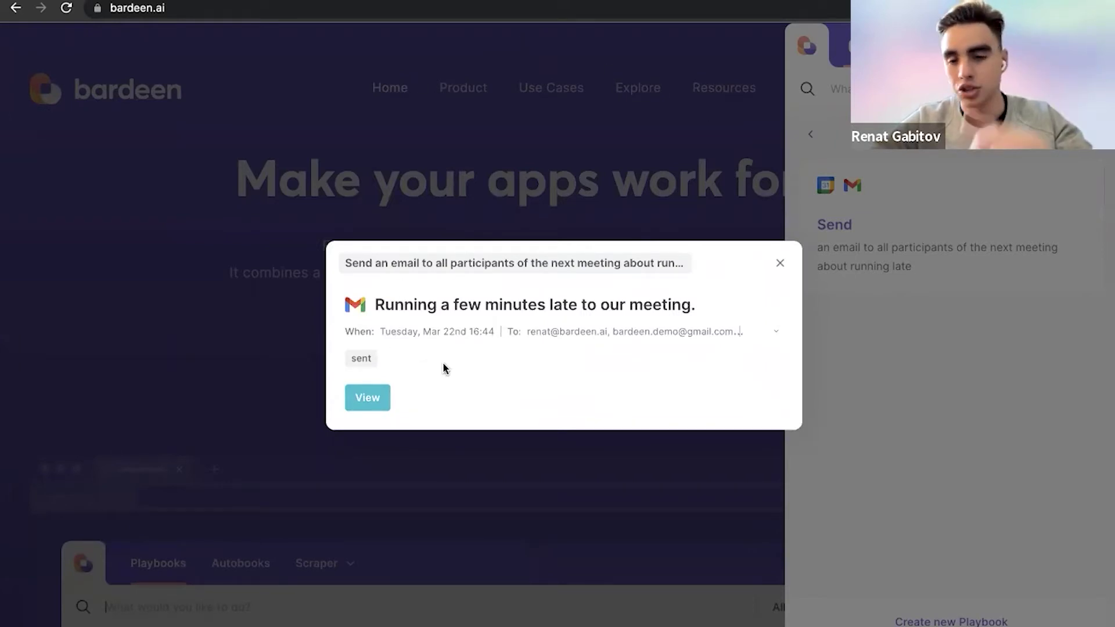
View the sent 'Running a few minutes late to our meeting.' email in Gmail with the inbox shown.
left_click(375, 400)
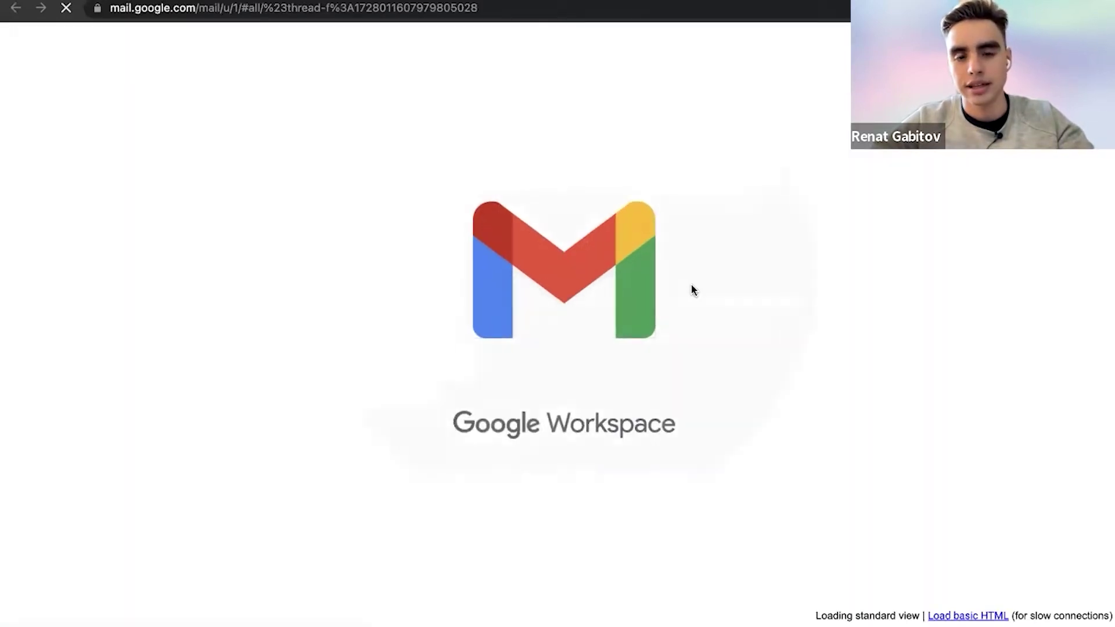
left_click(300, 126)
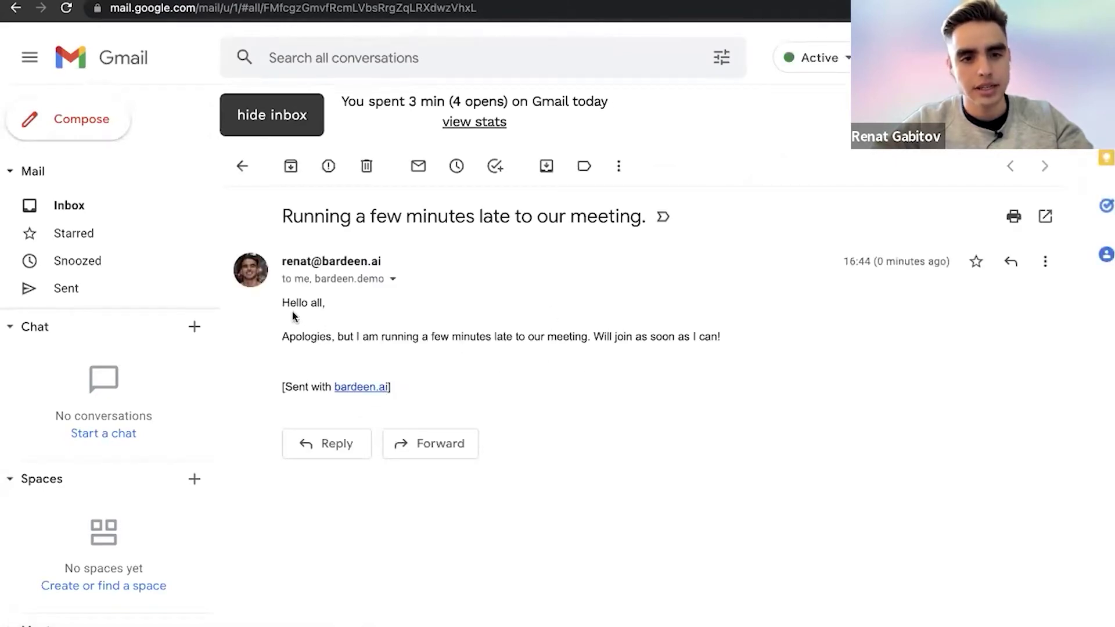
left_click_drag(279, 303, 660, 356)
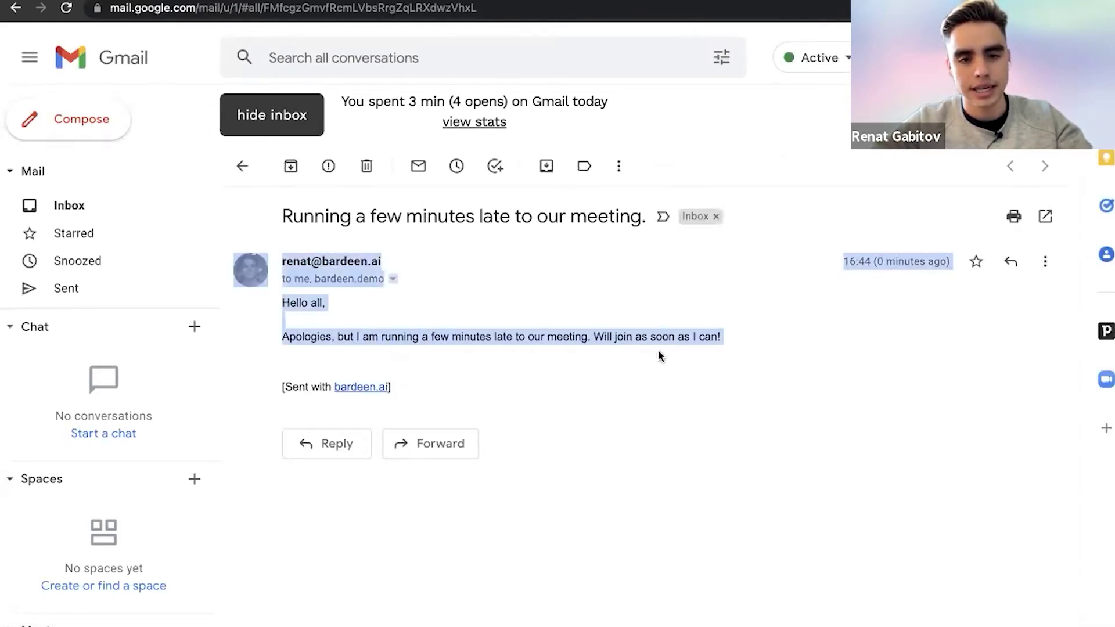
left_click(659, 355)
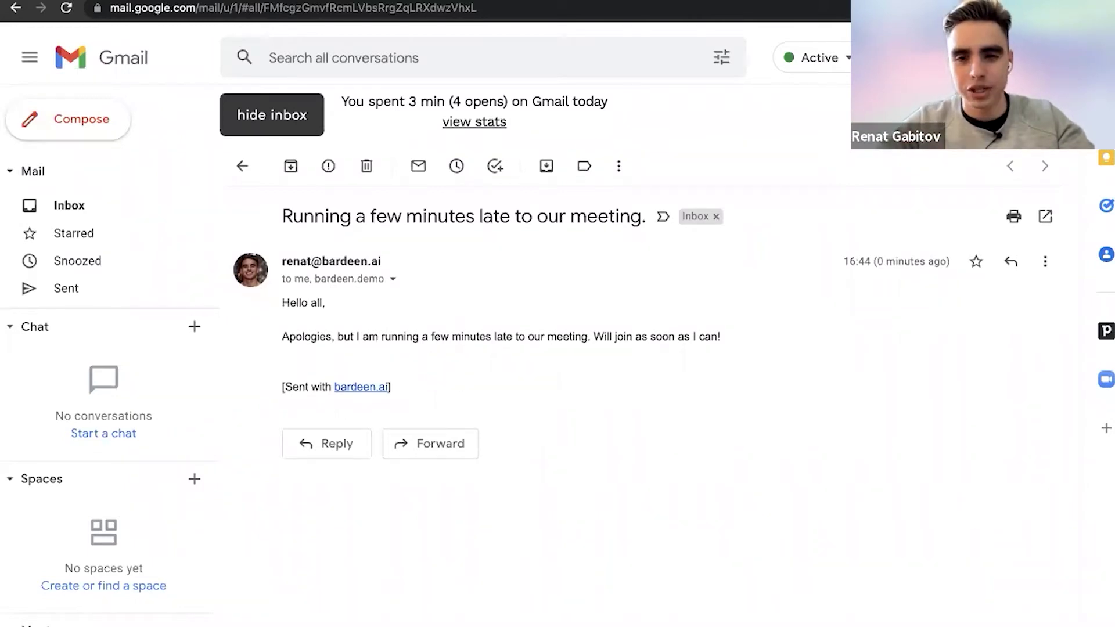
key("alt+b")
Search Bardeen playbooks for 'wait', clear the search, and switch to the LinkedIn tab.
type("wait")
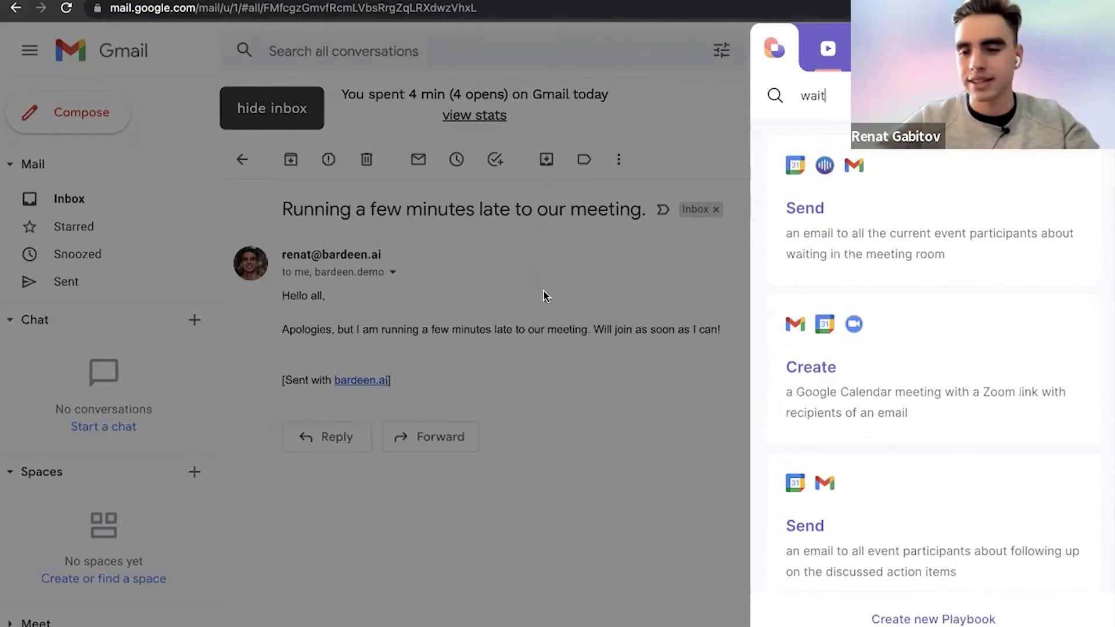
mouse_move(889, 232)
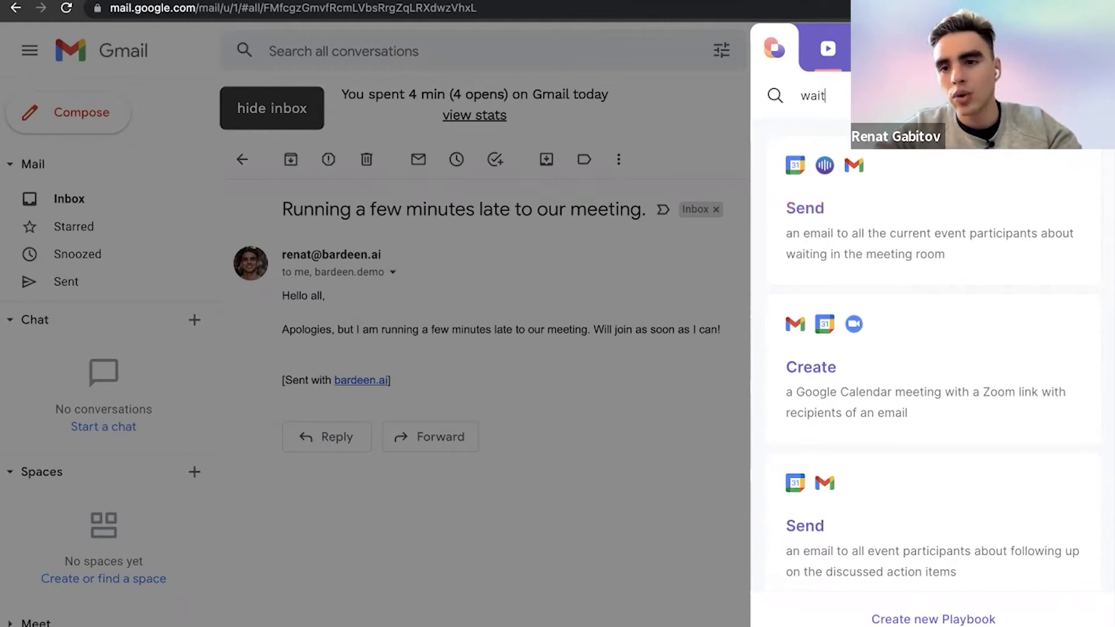
key("BackSpace")
key("BackSpace")
key("BackSpace")
key("BackSpace")
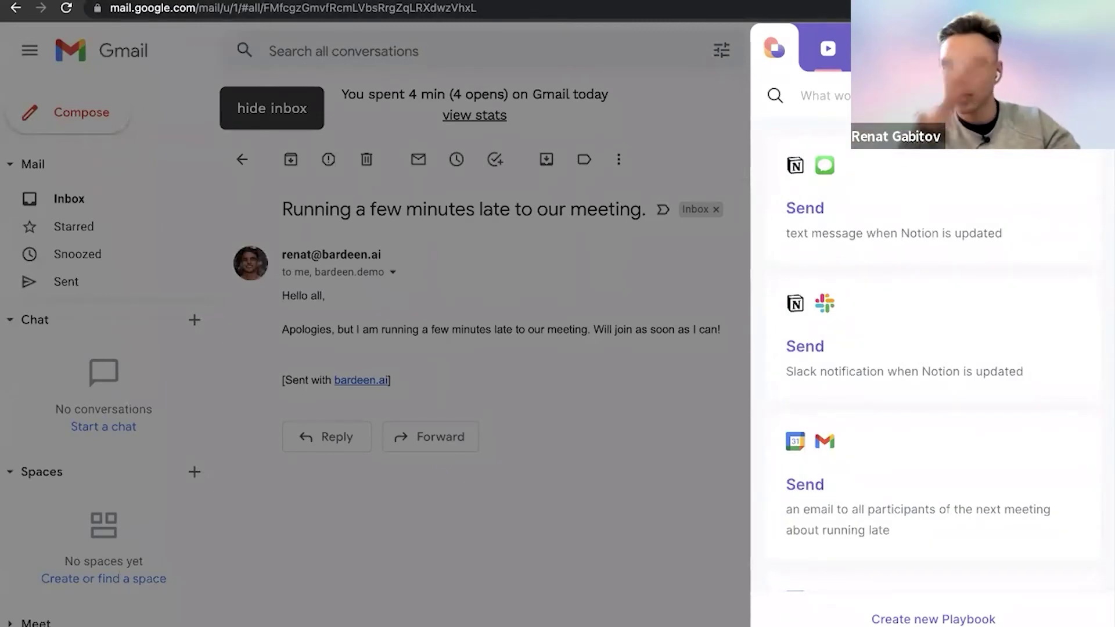
key("ctrl+Tab")
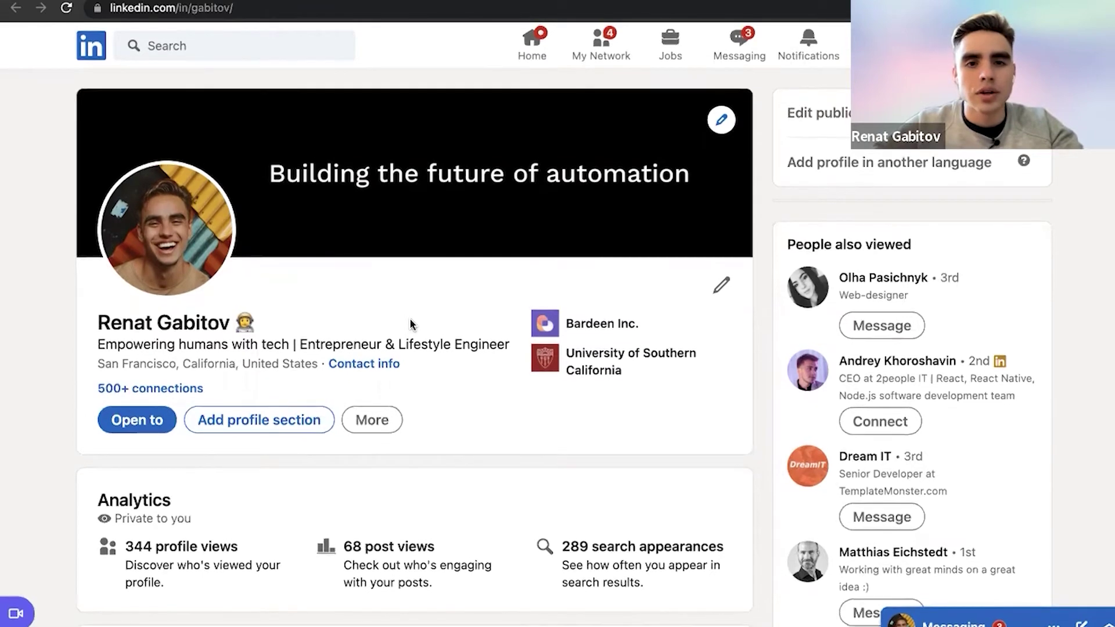
Highlight the name on the LinkedIn profile, then switch to the Notion Contacts table.
triple_click(134, 323)
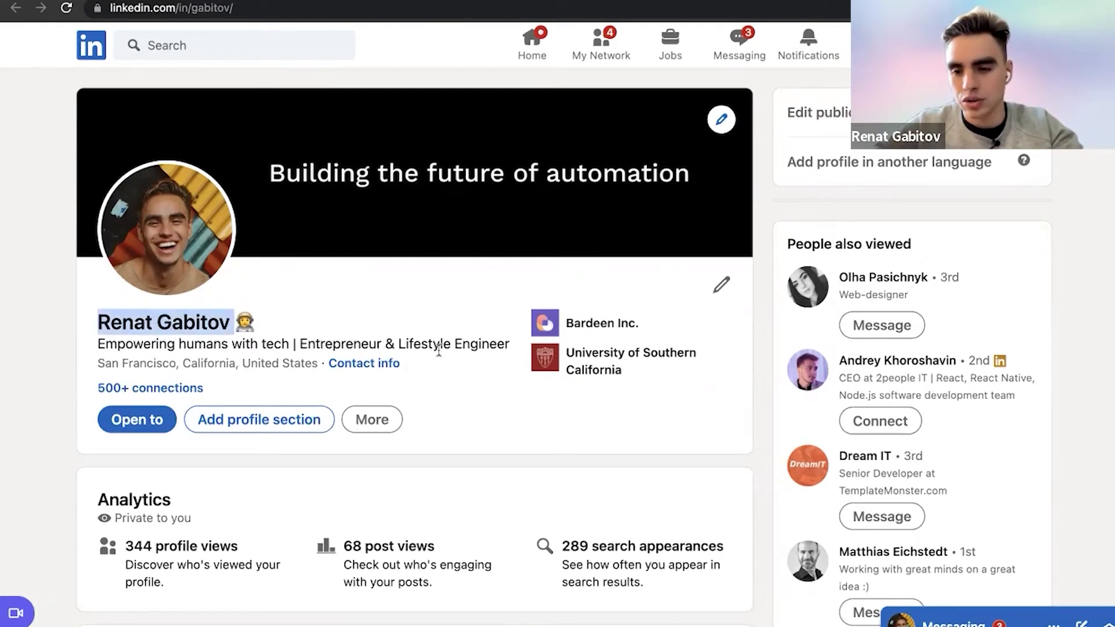
left_click(489, 298)
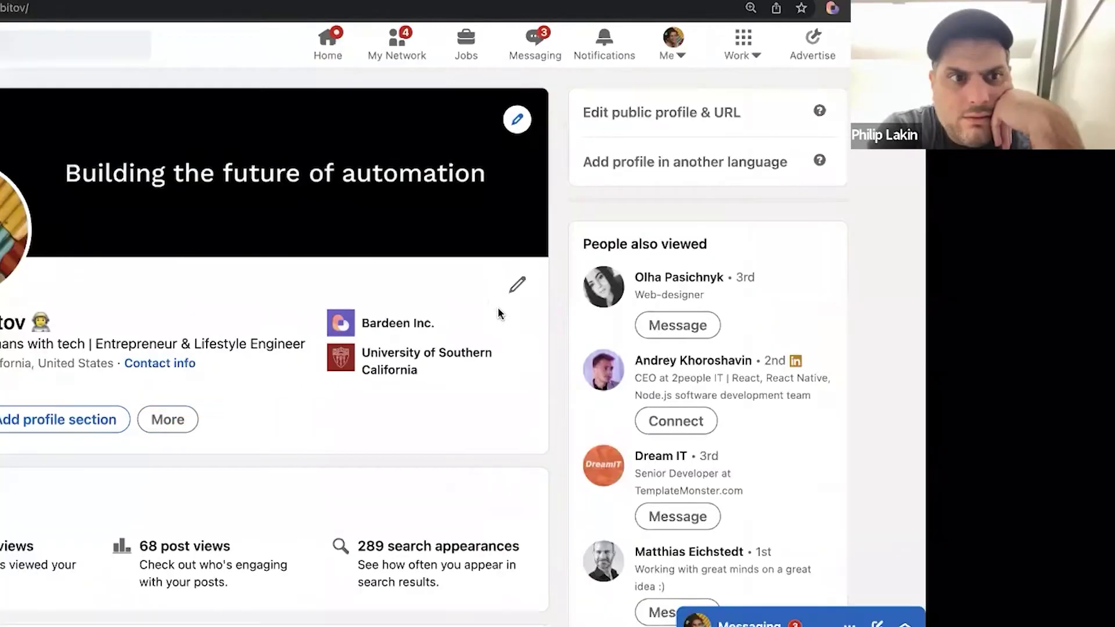
key("ctrl+Right")
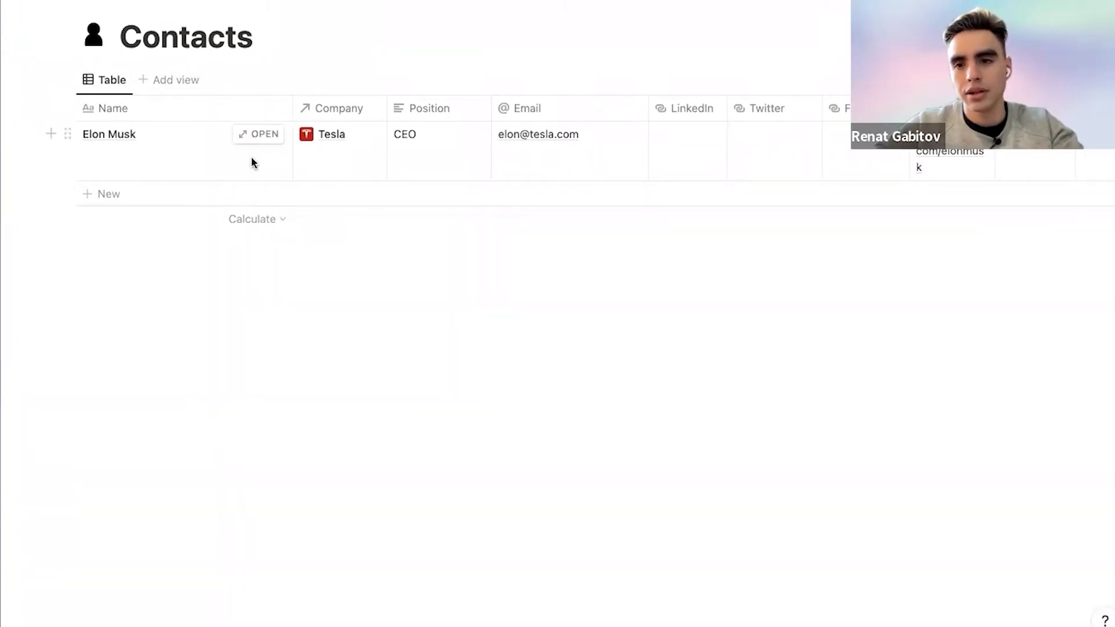
Flip between the LinkedIn profile and the Notion Contacts table, ending on LinkedIn.
key("ctrl+Left")
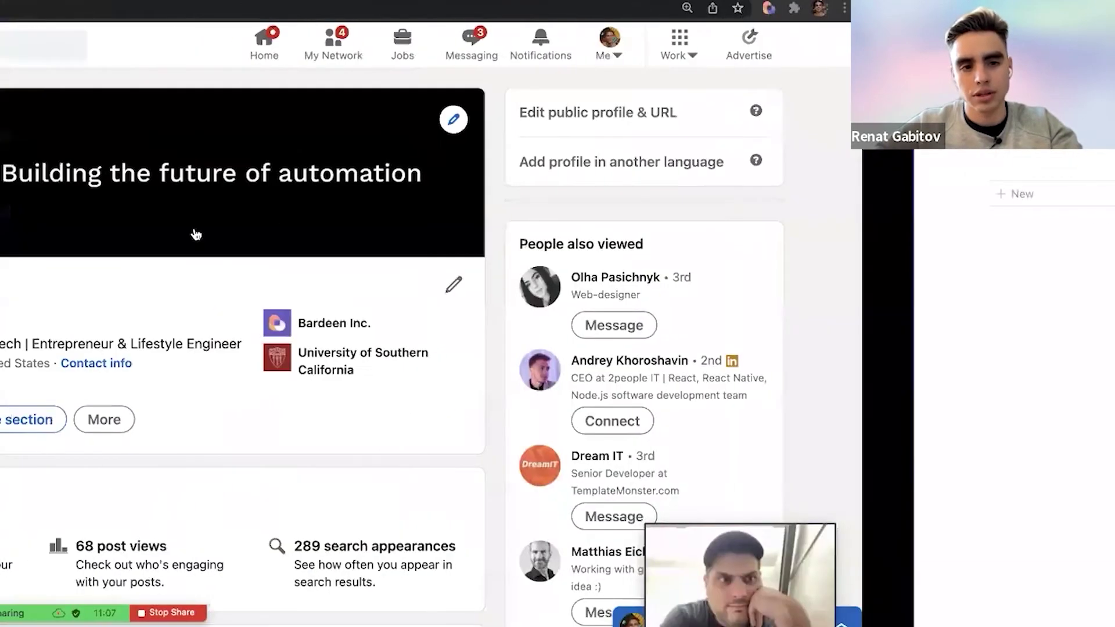
key("ctrl+Right")
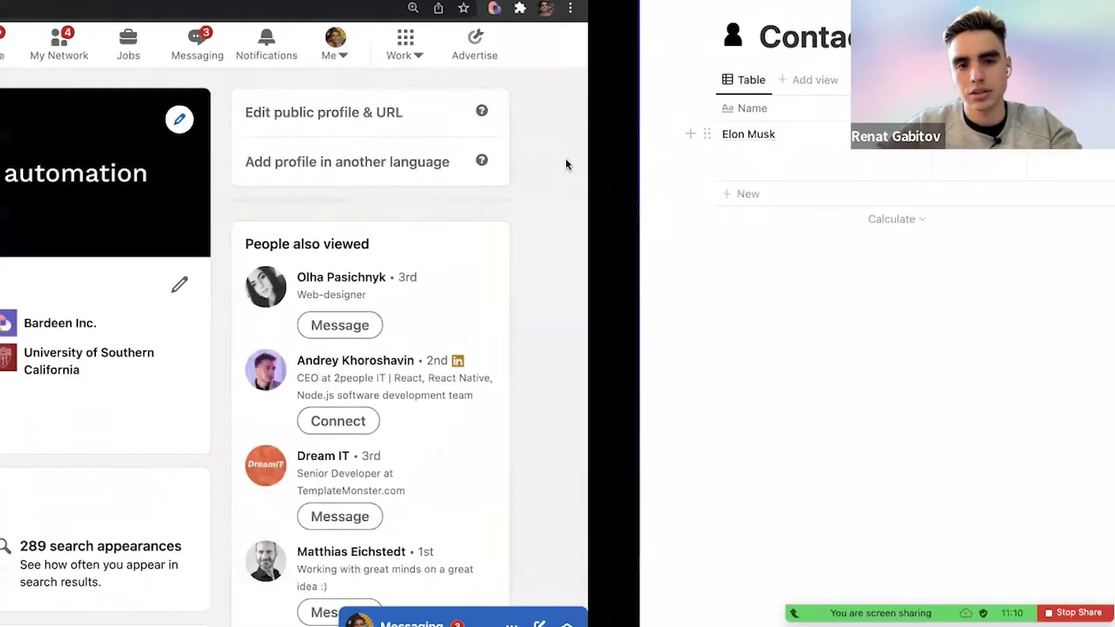
key("ctrl+Left")
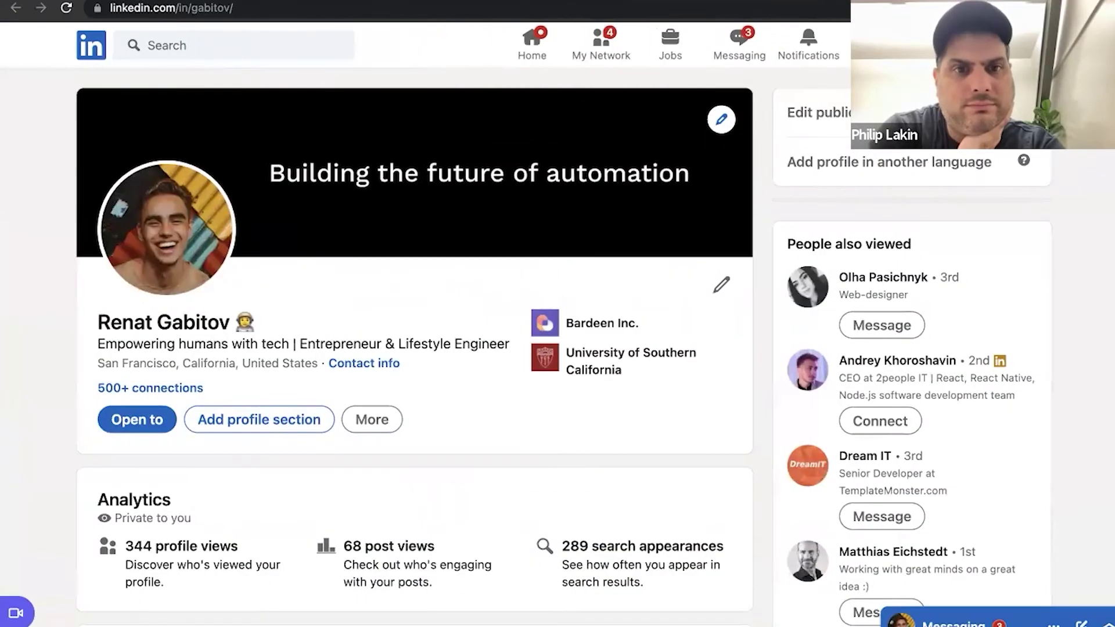
From the Bardeen panel on LinkedIn, choose 'Create new Playbook'.
key("alt+b")
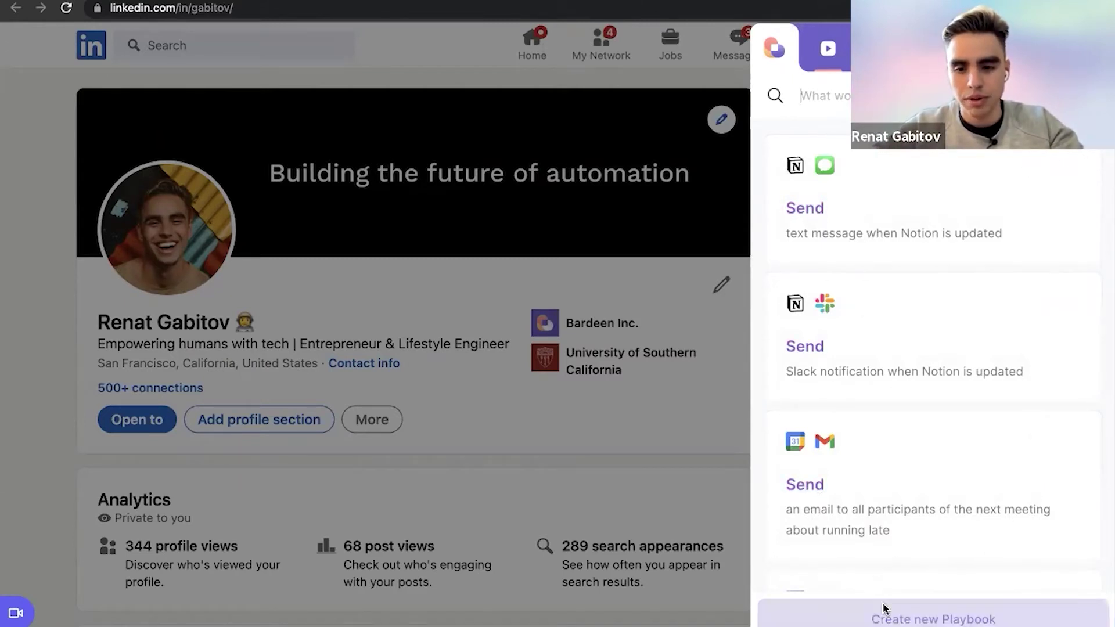
left_click(856, 620)
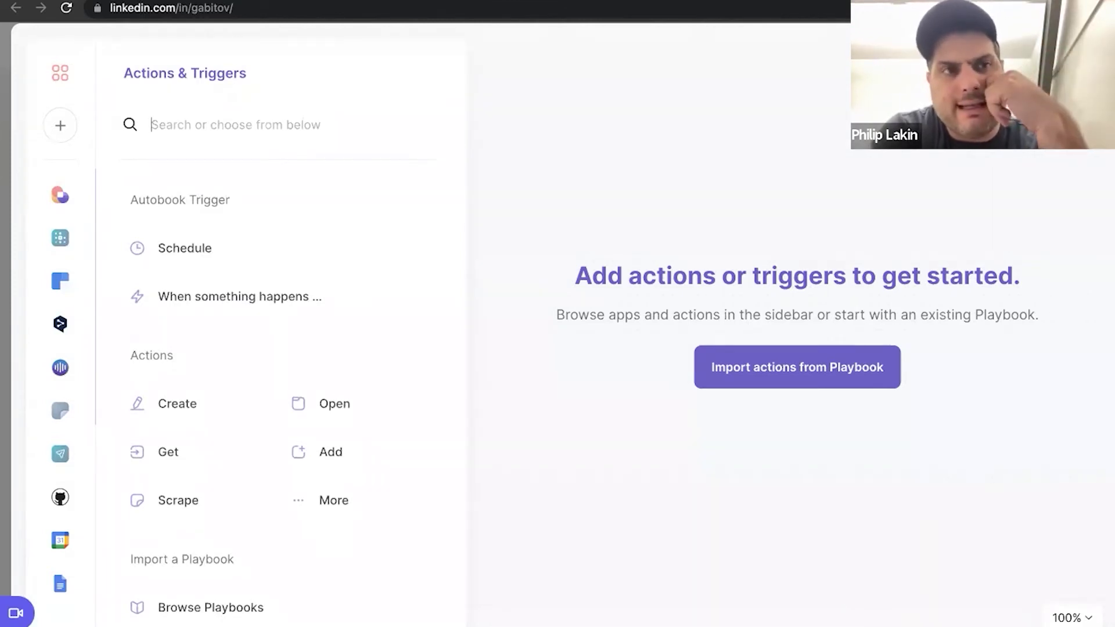
Close the empty playbook builder and go back to the Explore playbooks list.
key("Escape")
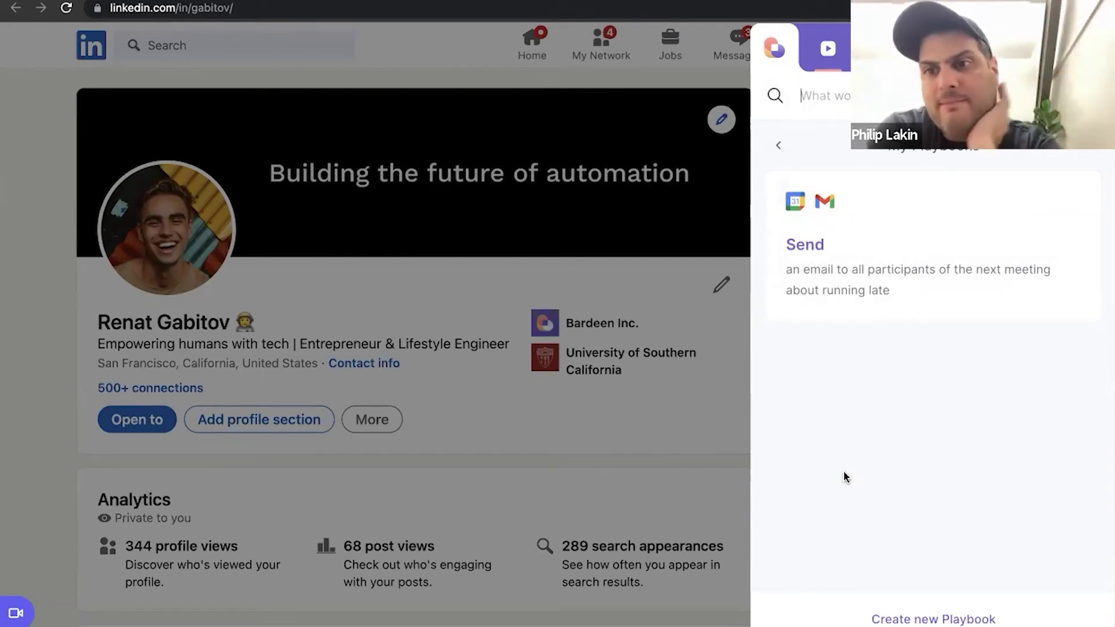
left_click(782, 157)
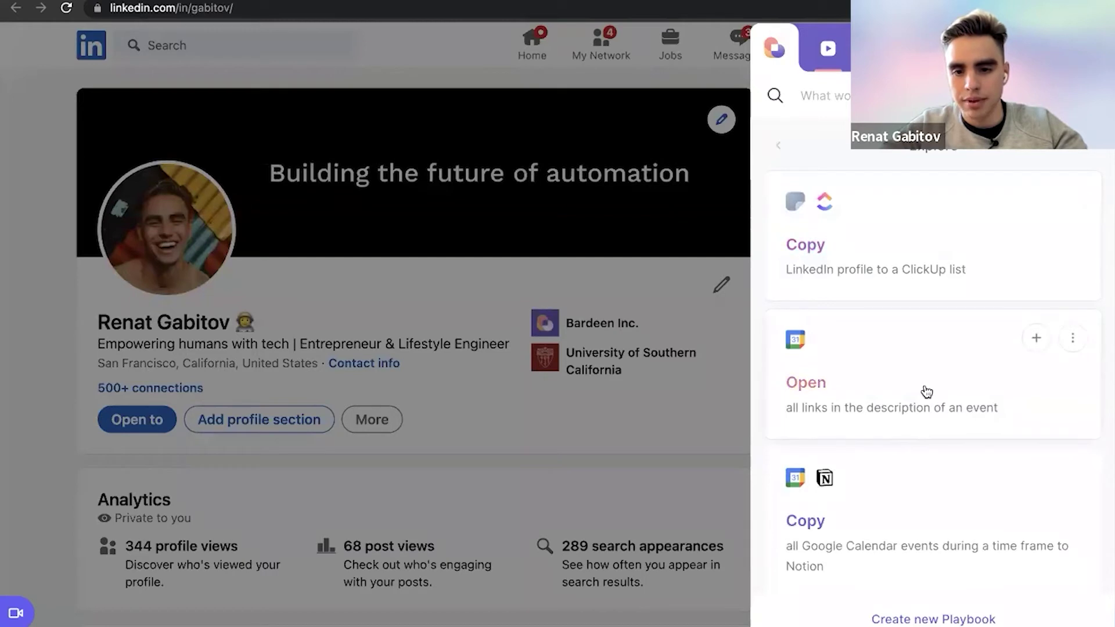
Browse the Explore playbooks, enable Suggest Playbooks, and create a new playbook.
scroll(923, 391, "down", 4)
scroll(927, 392, "down", 1)
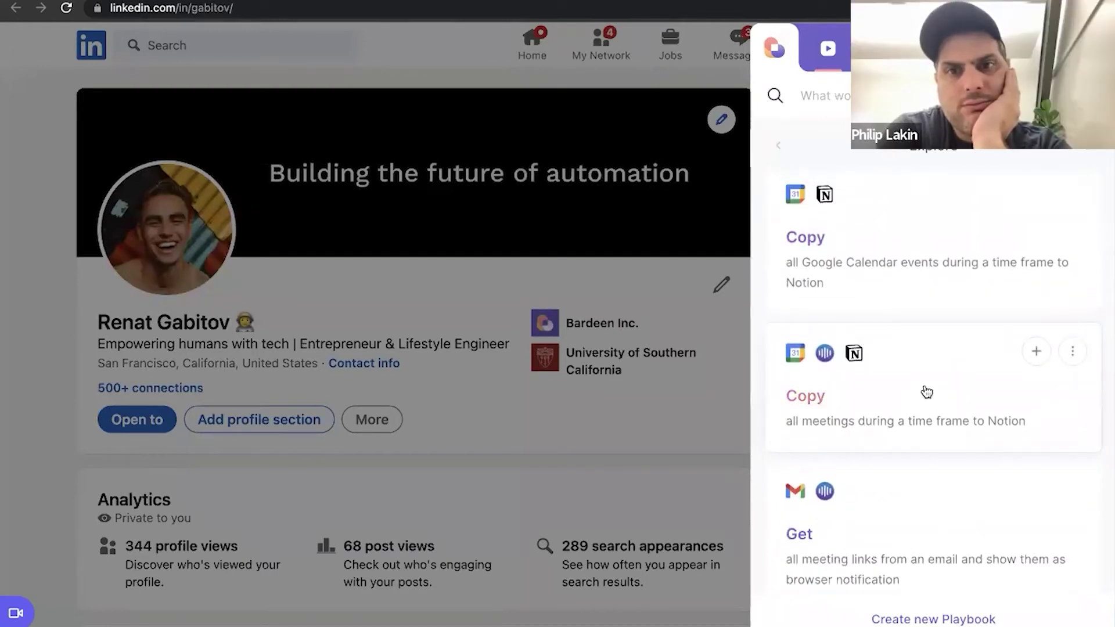
scroll(925, 391, "up", 4)
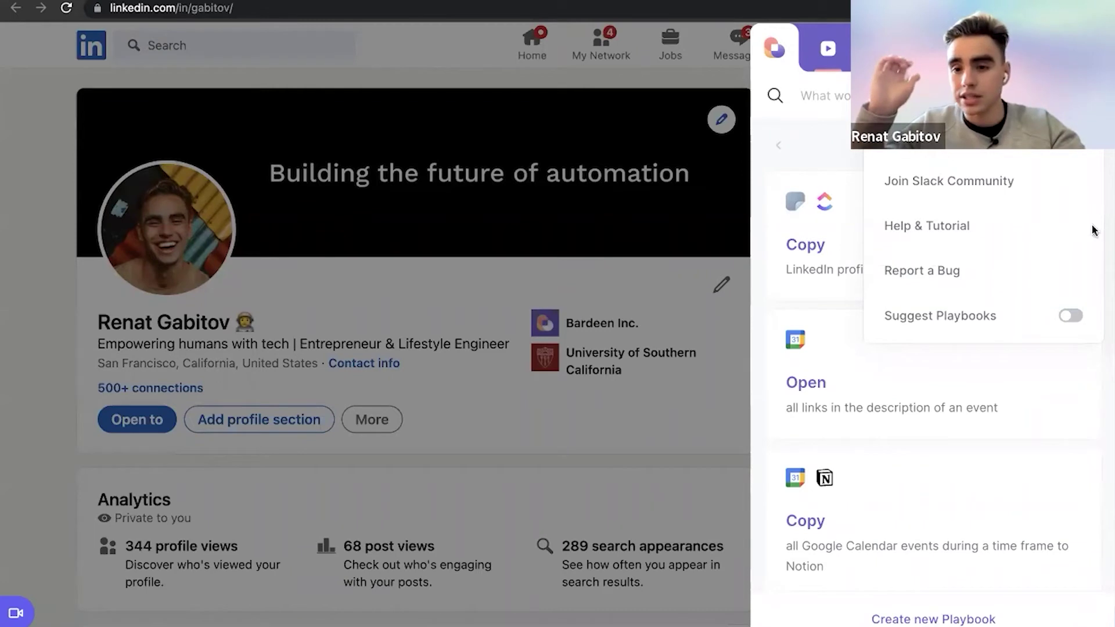
left_click(1072, 315)
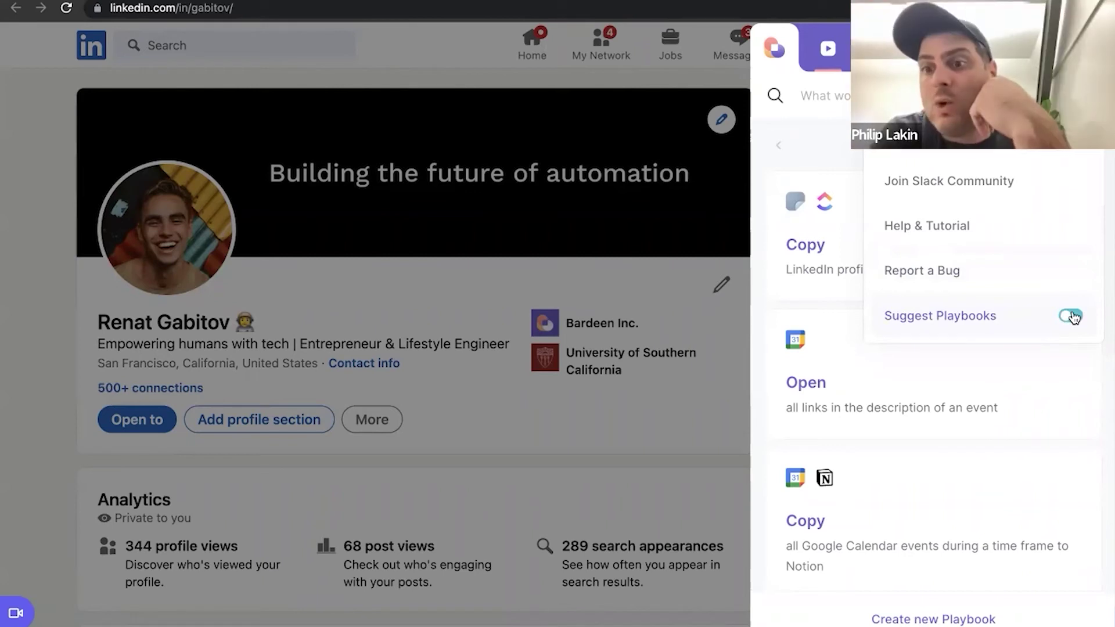
left_click(826, 154)
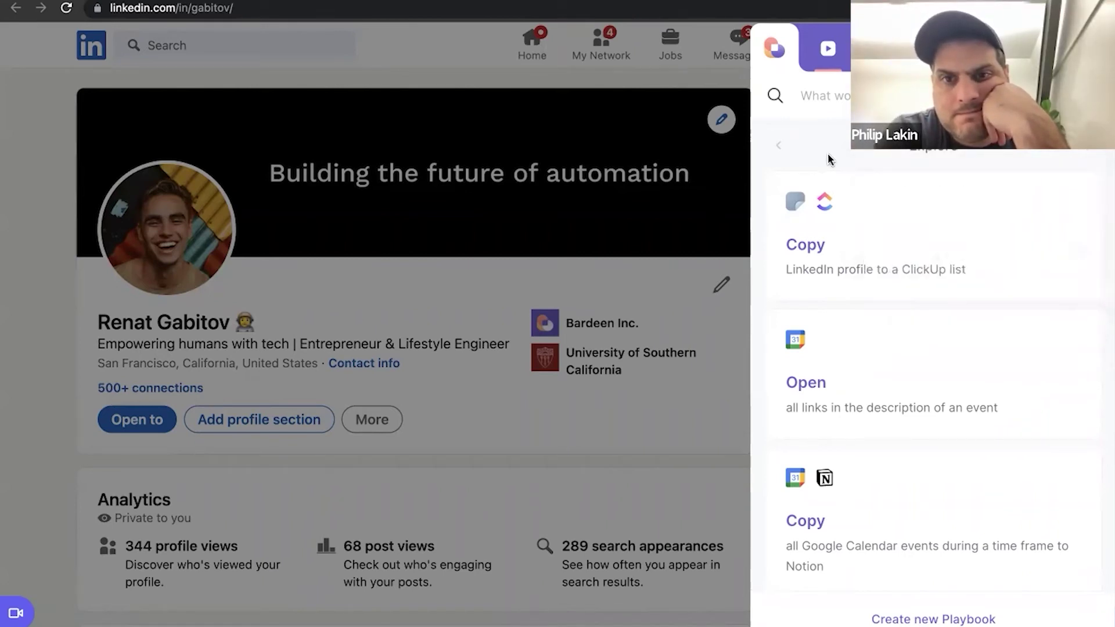
left_click(916, 615)
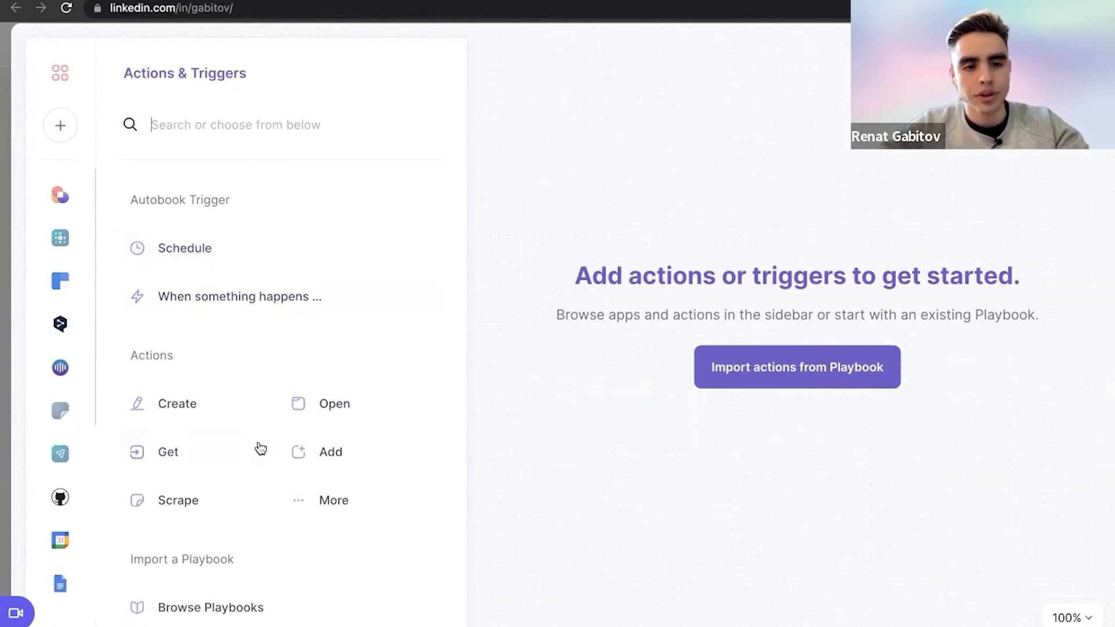
Add a 'Scrape data on active tab' step using the LinkedIn Profile Page template.
left_click(212, 499)
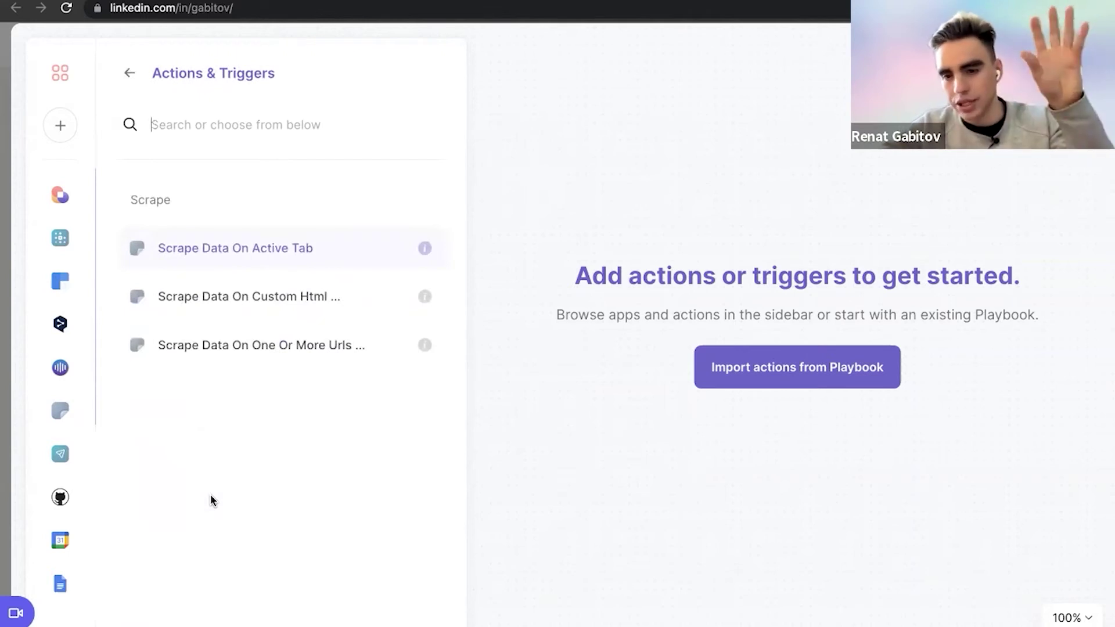
left_click(237, 250)
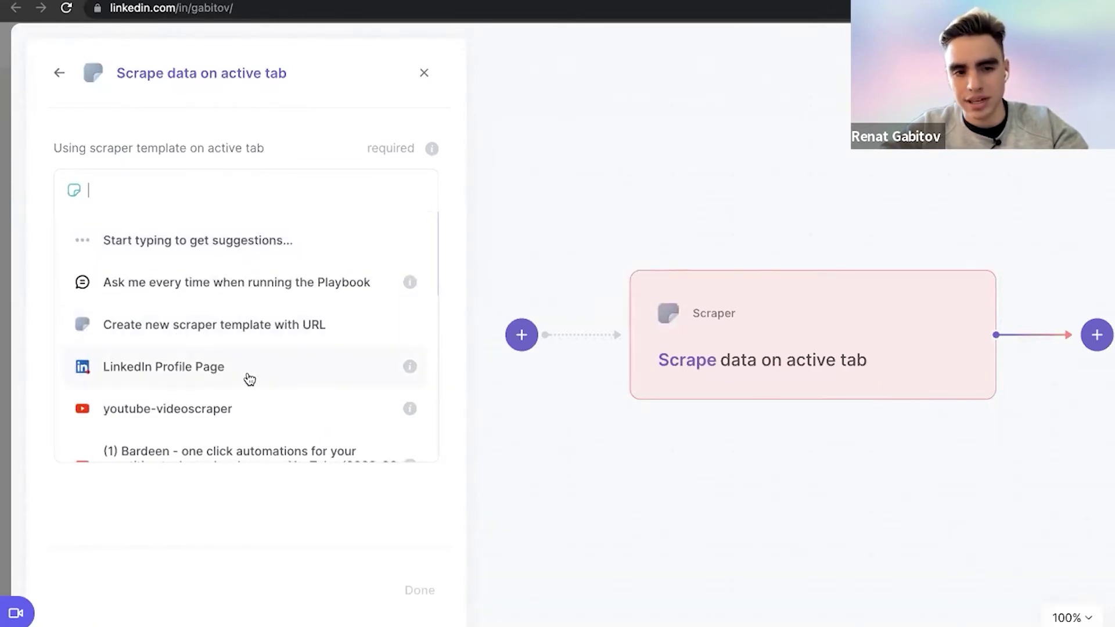
scroll(174, 381, "down", 1)
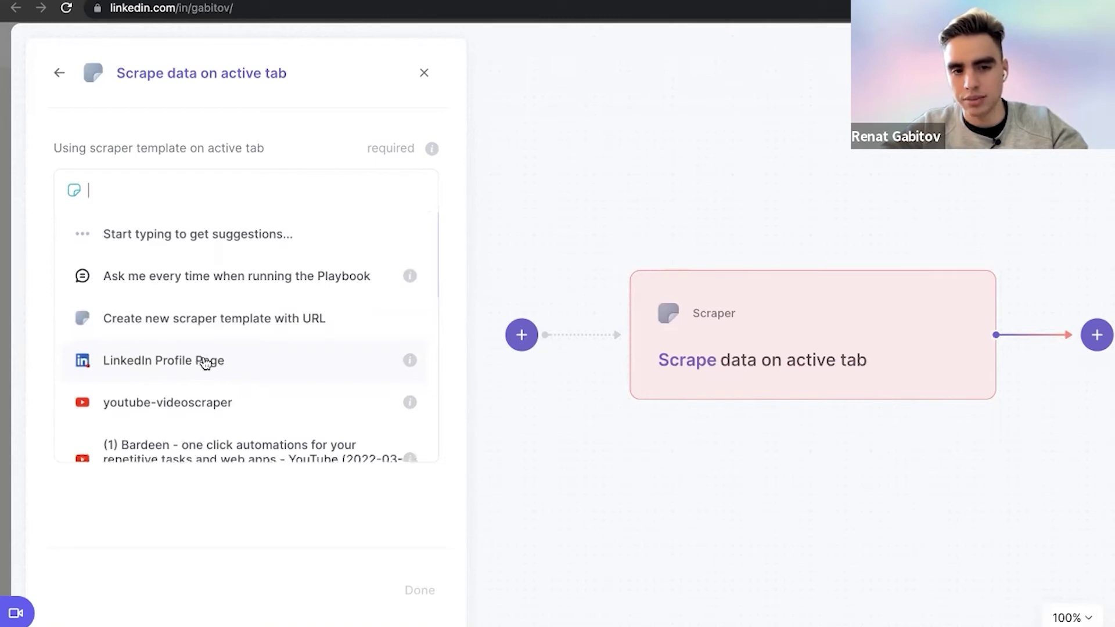
left_click(244, 364)
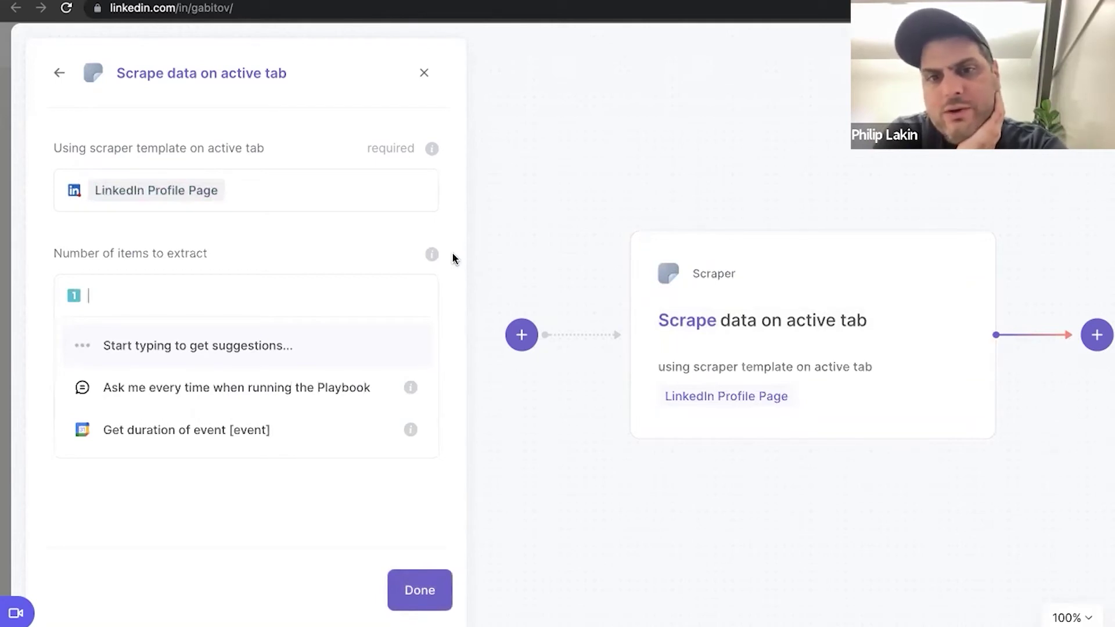
scroll(708, 281, "right", 3)
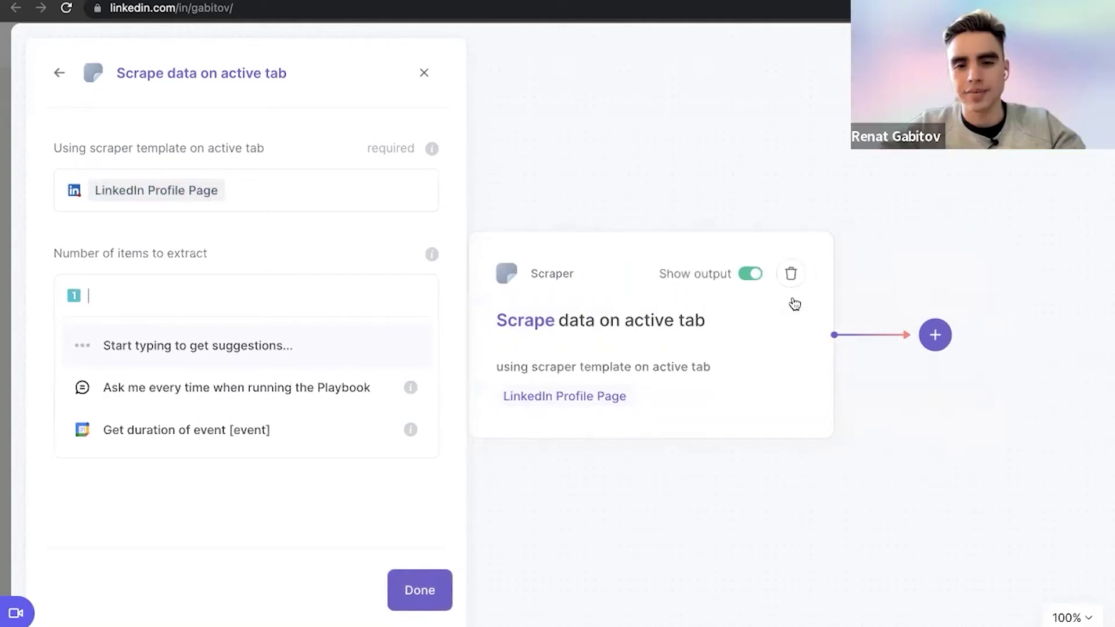
scroll(924, 332, "right", 3)
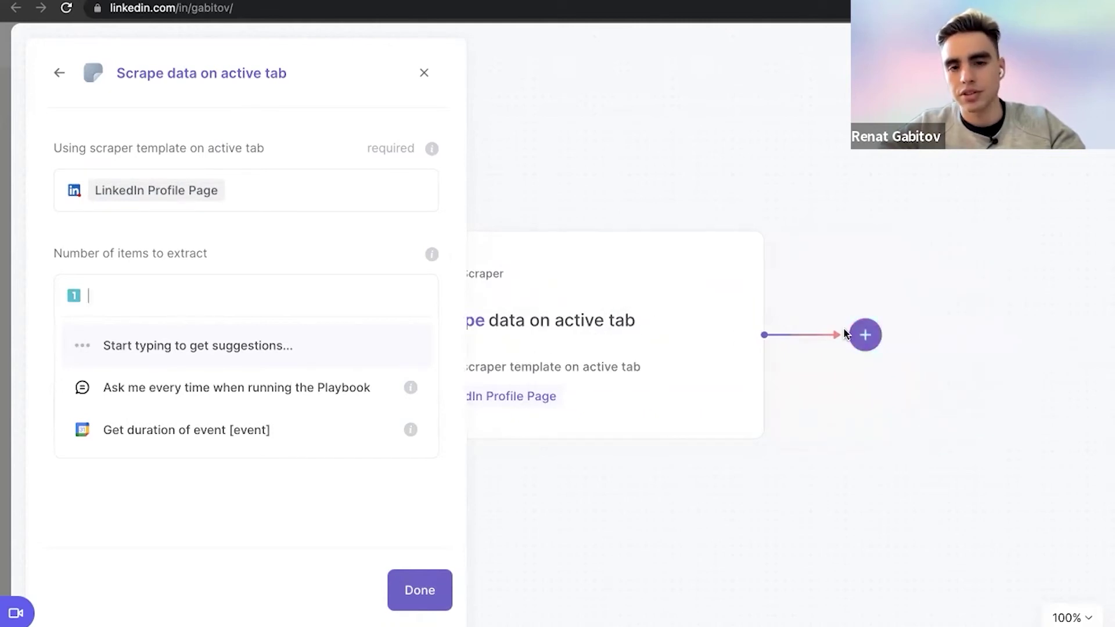
scroll(747, 356, "right", 2)
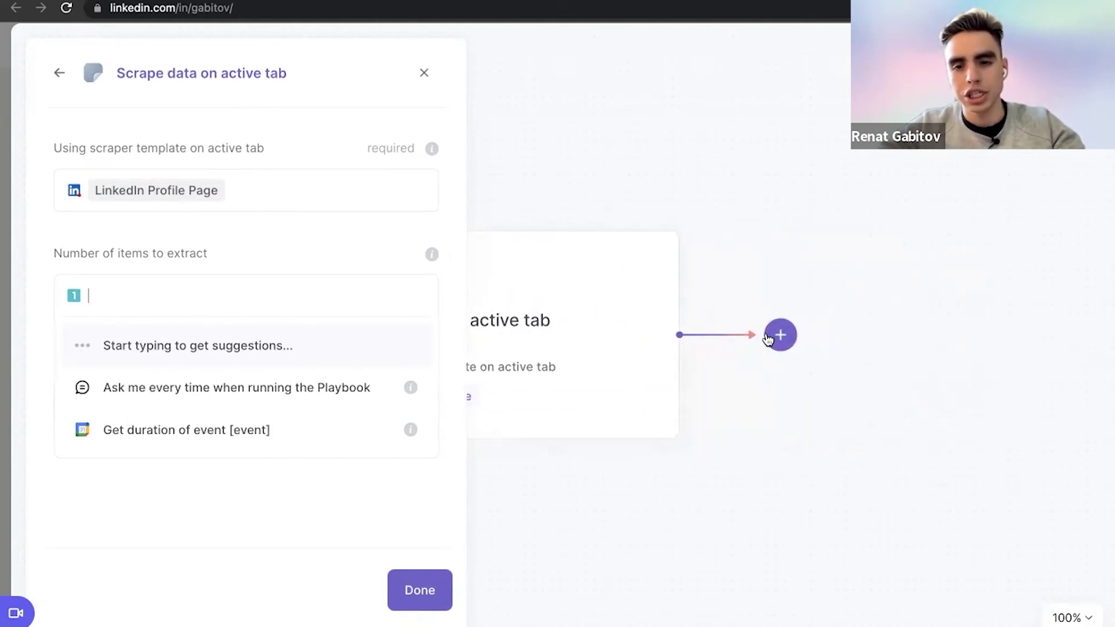
left_click(767, 336)
Add an 'Add Notion Page To Database' step after the scraper, targeting the Contacts database.
left_click(779, 385)
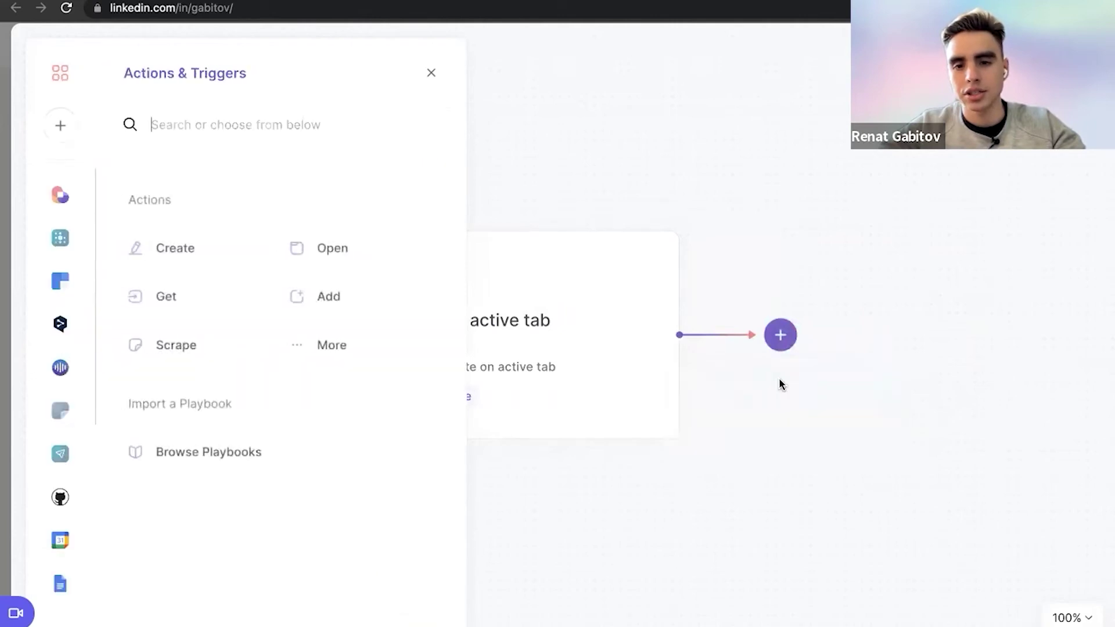
left_click(267, 134)
type("add")
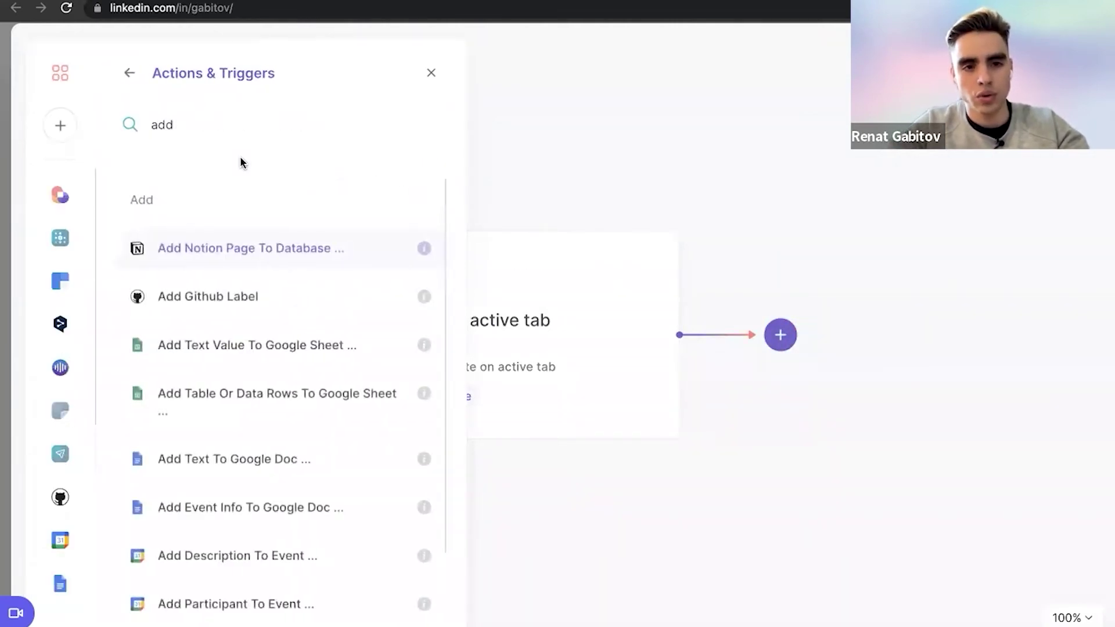
left_click(320, 256)
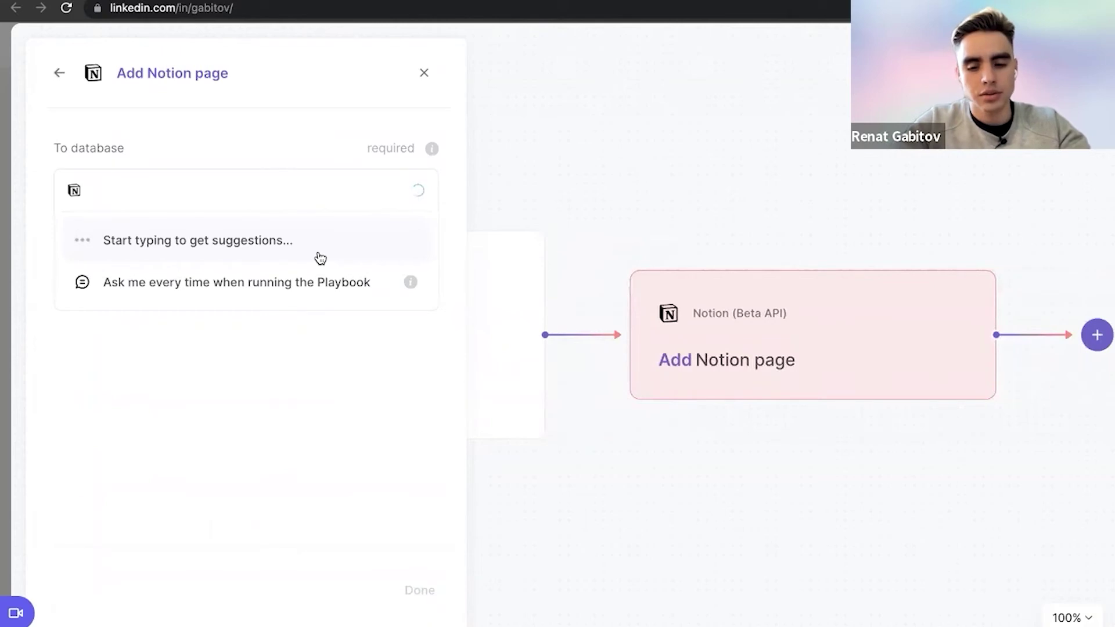
type("Contacts")
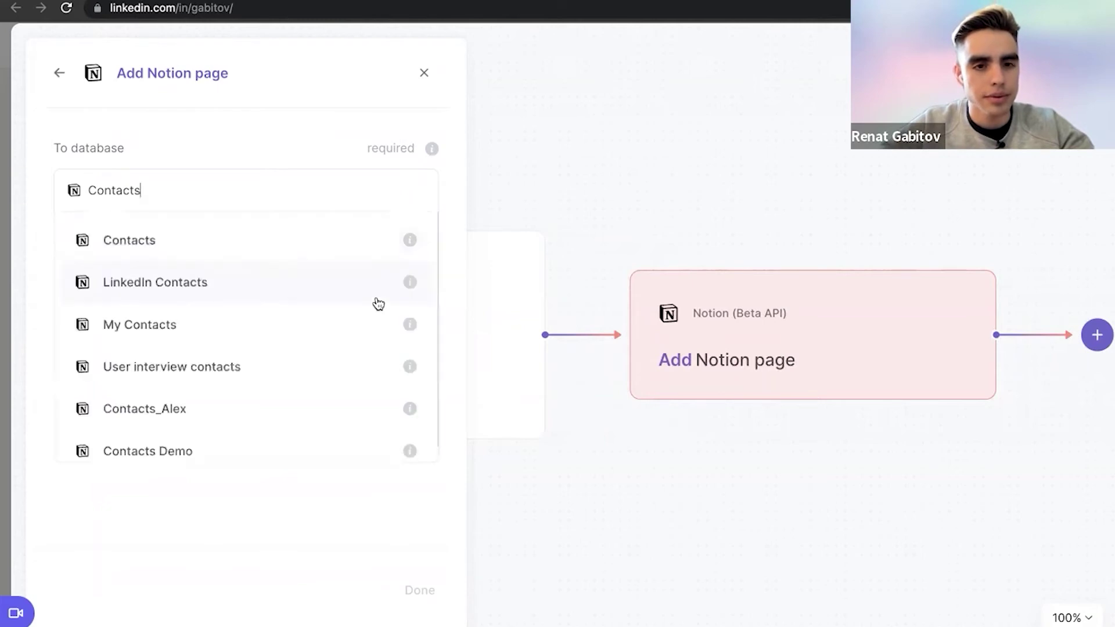
left_click(284, 256)
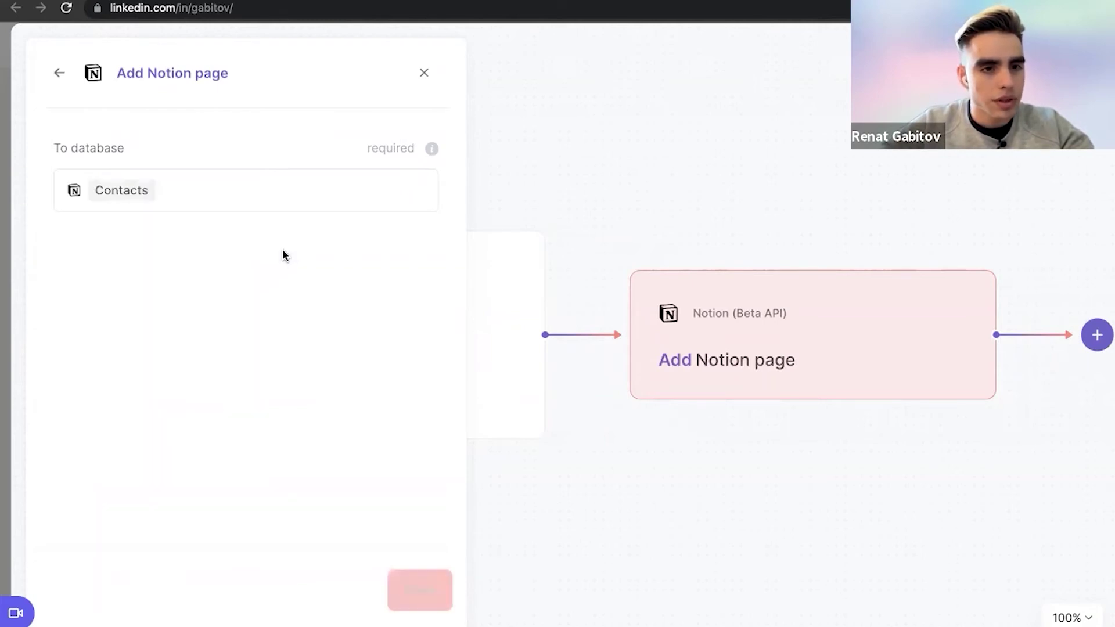
Map the Notion Name column to the scraped Name field.
left_click(386, 339)
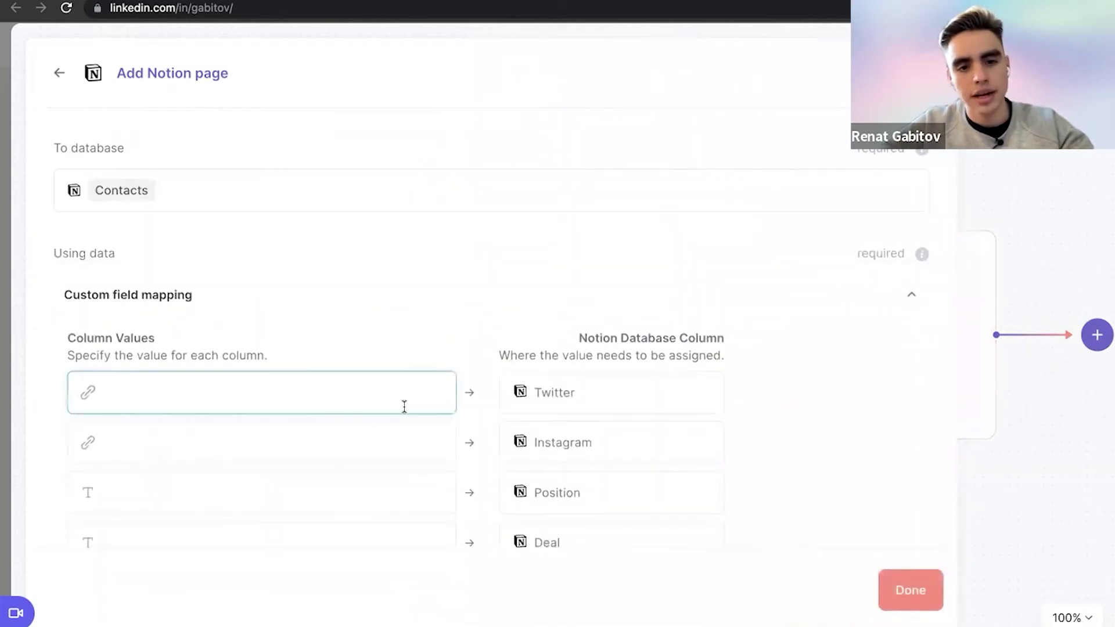
scroll(403, 405, "down", 5)
scroll(403, 406, "down", 3)
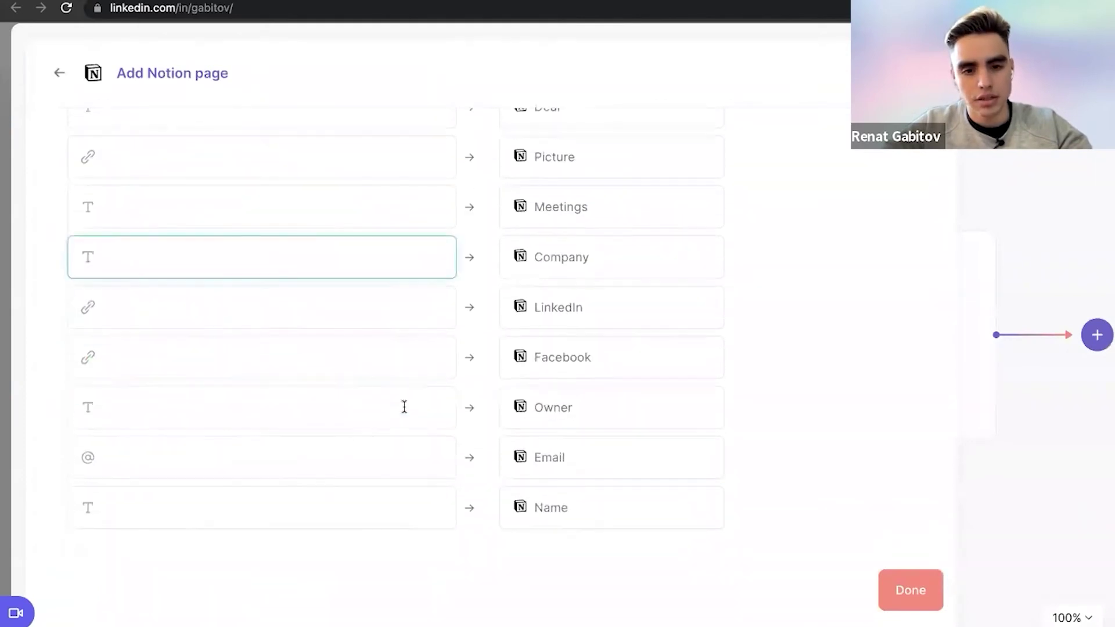
left_click(345, 484)
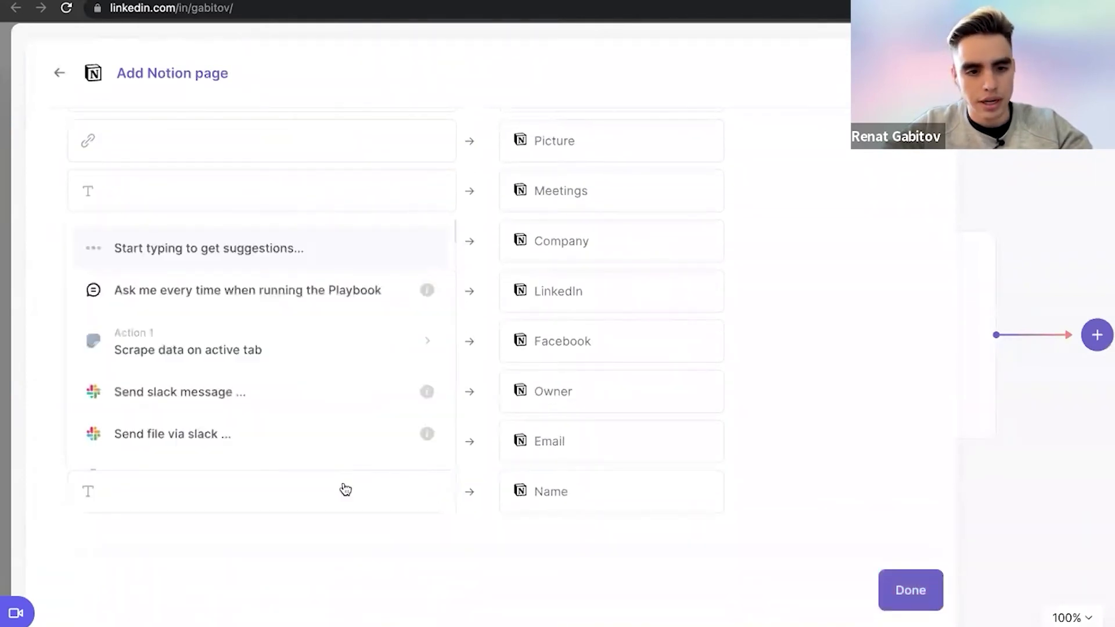
left_click(293, 338)
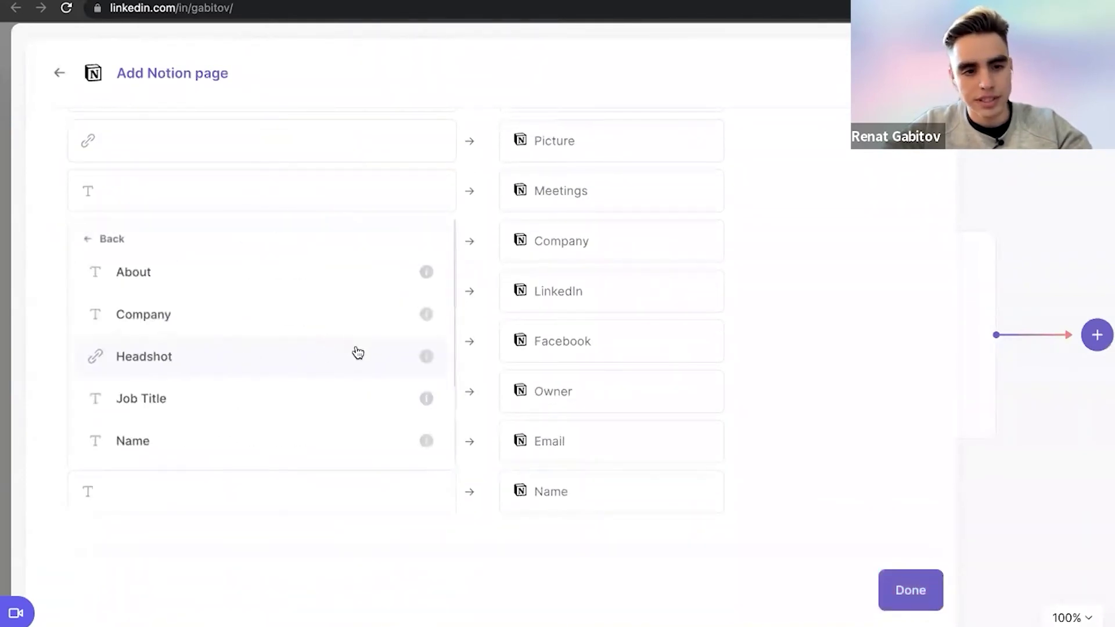
left_click(306, 438)
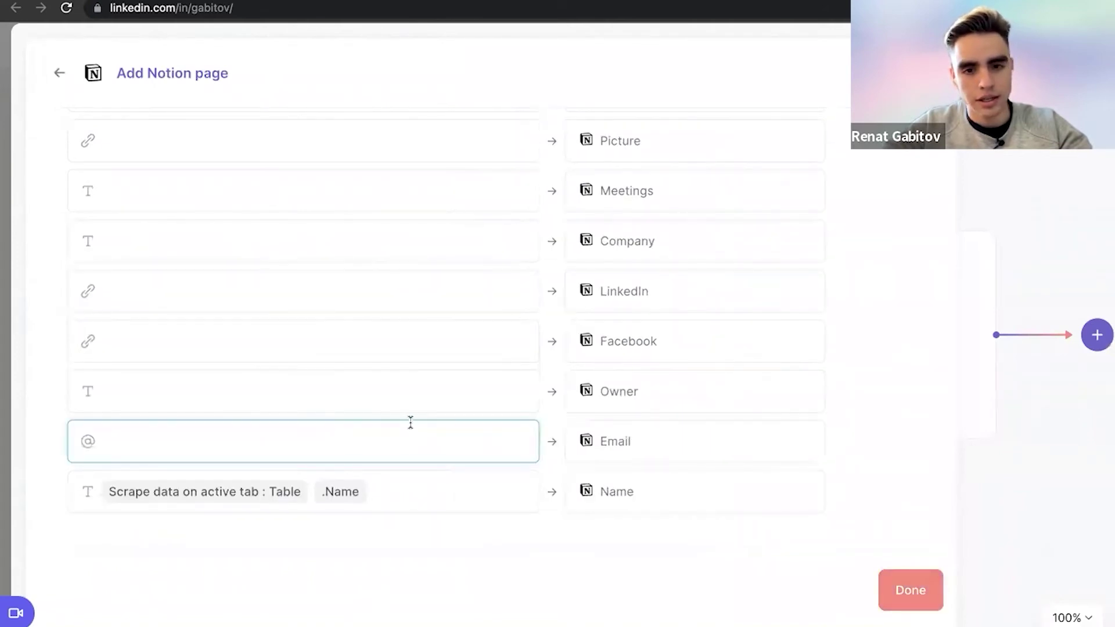
Map the LinkedIn column to the scraped Profile Link and finish the Notion step.
scroll(411, 422, "up", 6)
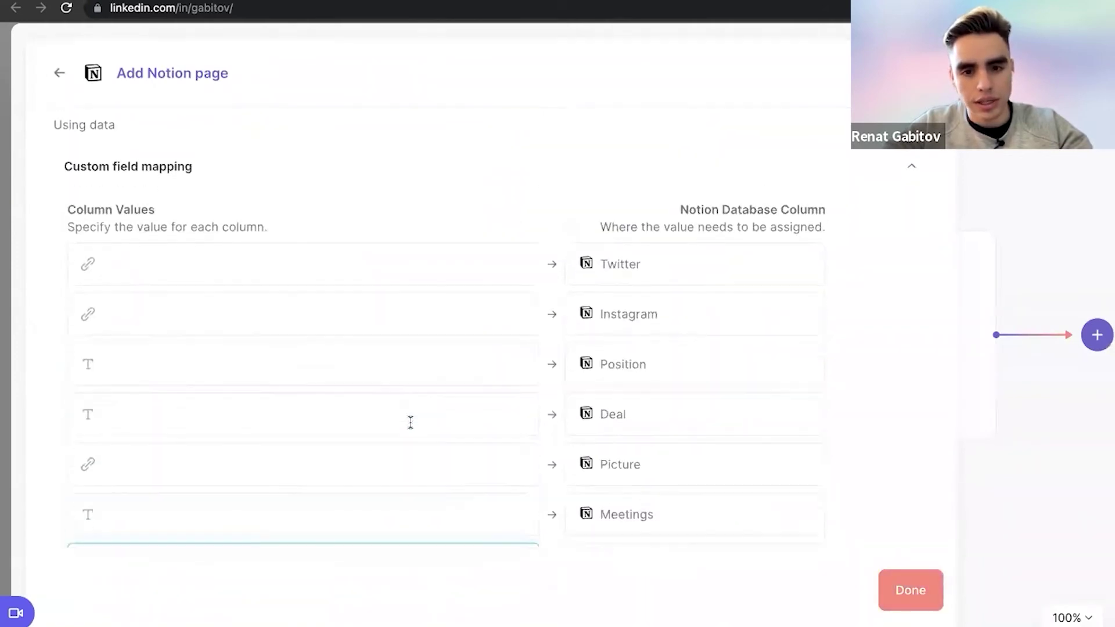
scroll(411, 422, "down", 5)
left_click(354, 360)
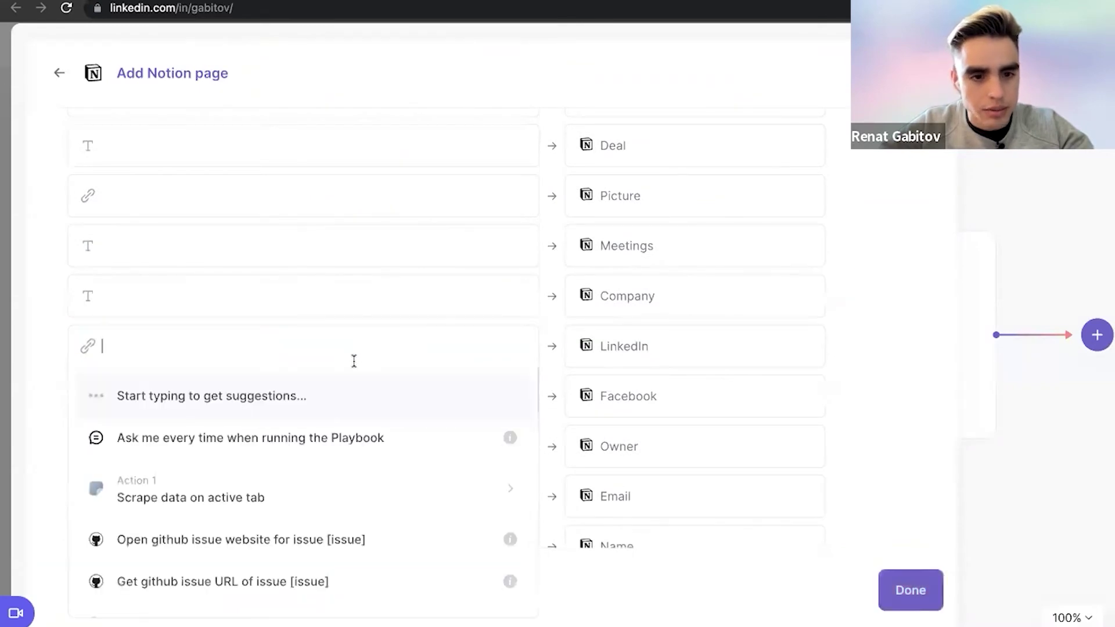
left_click(375, 483)
scroll(334, 488, "down", 2)
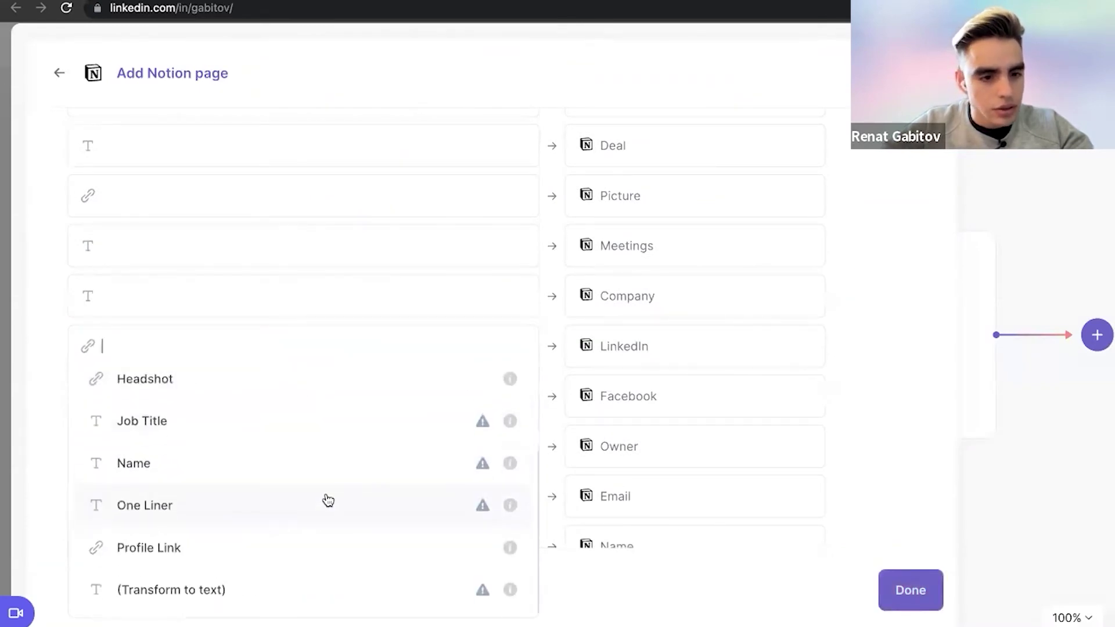
left_click(345, 541)
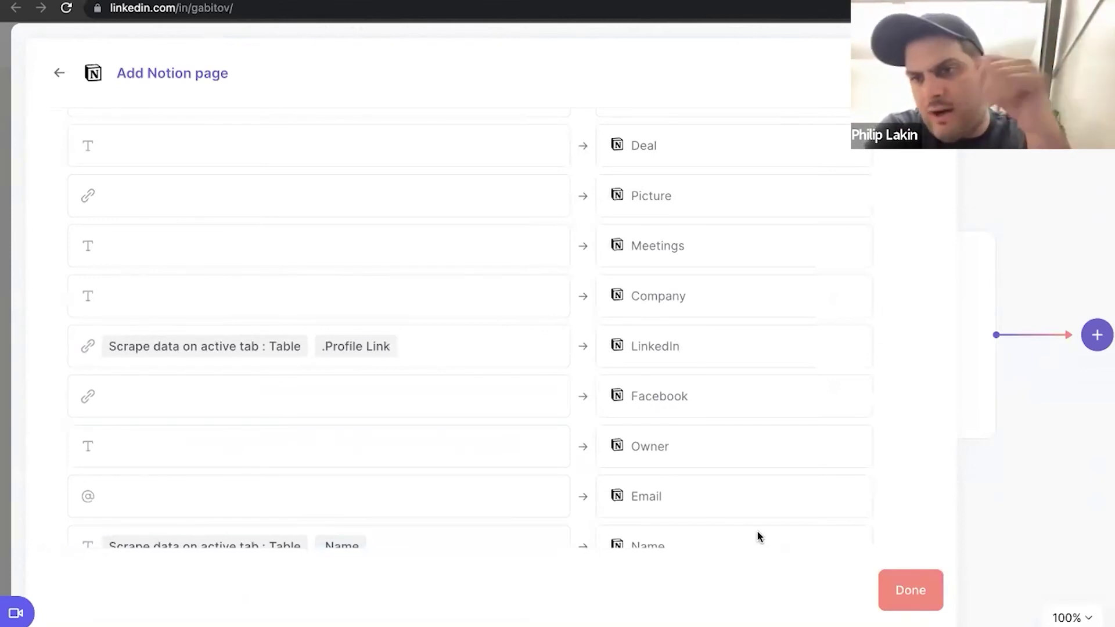
scroll(757, 532, "up", 5)
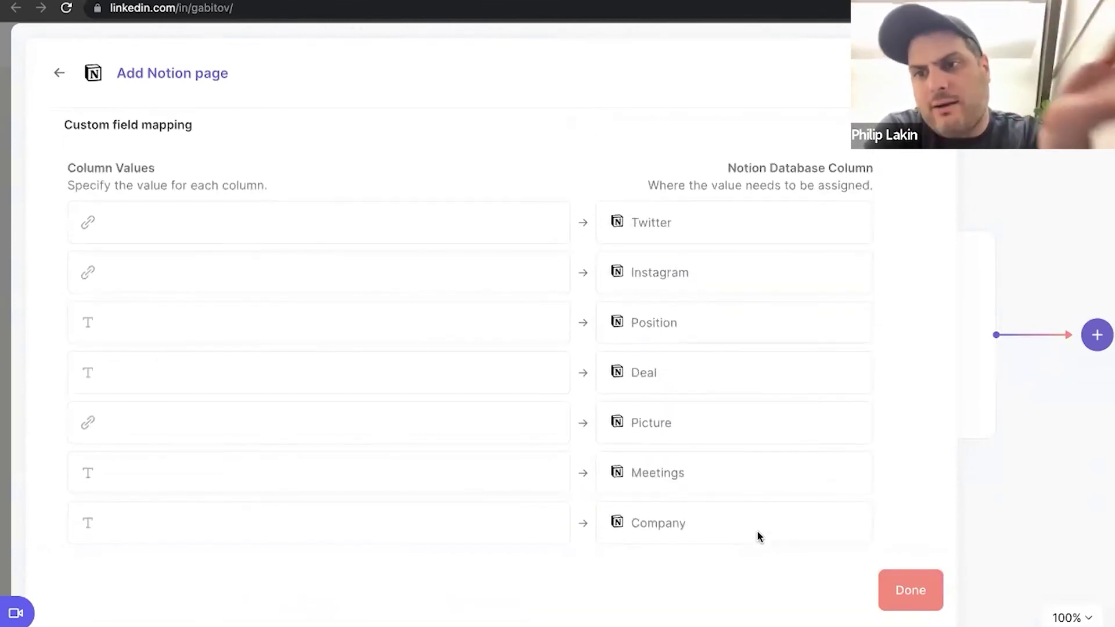
left_click(890, 596)
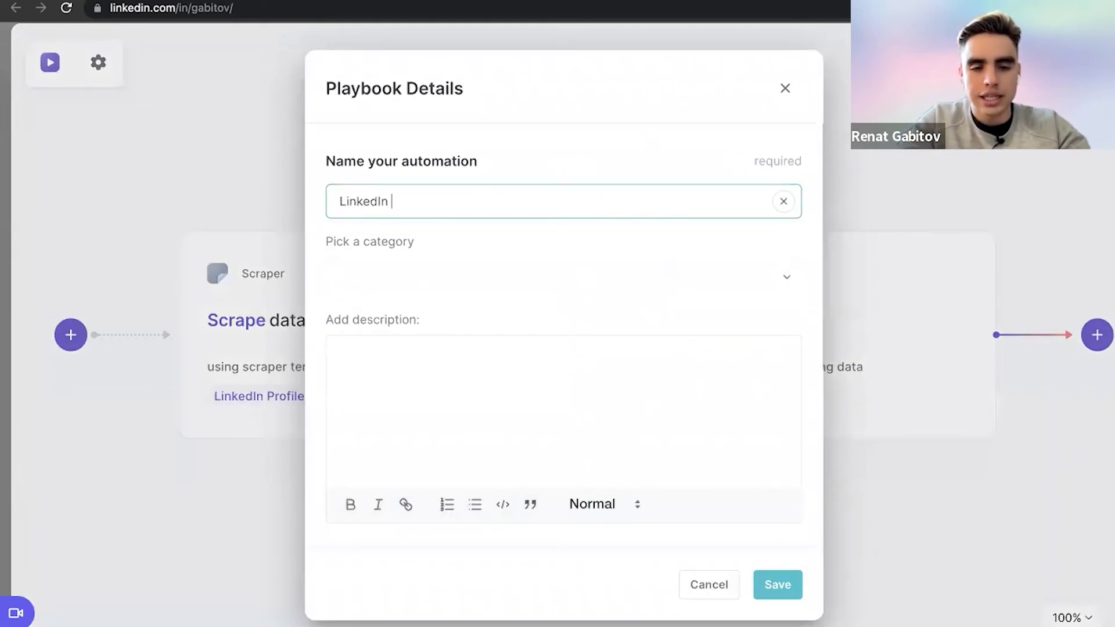
Save the playbook as 'LinkedIn to Notion'.
left_click(775, 588)
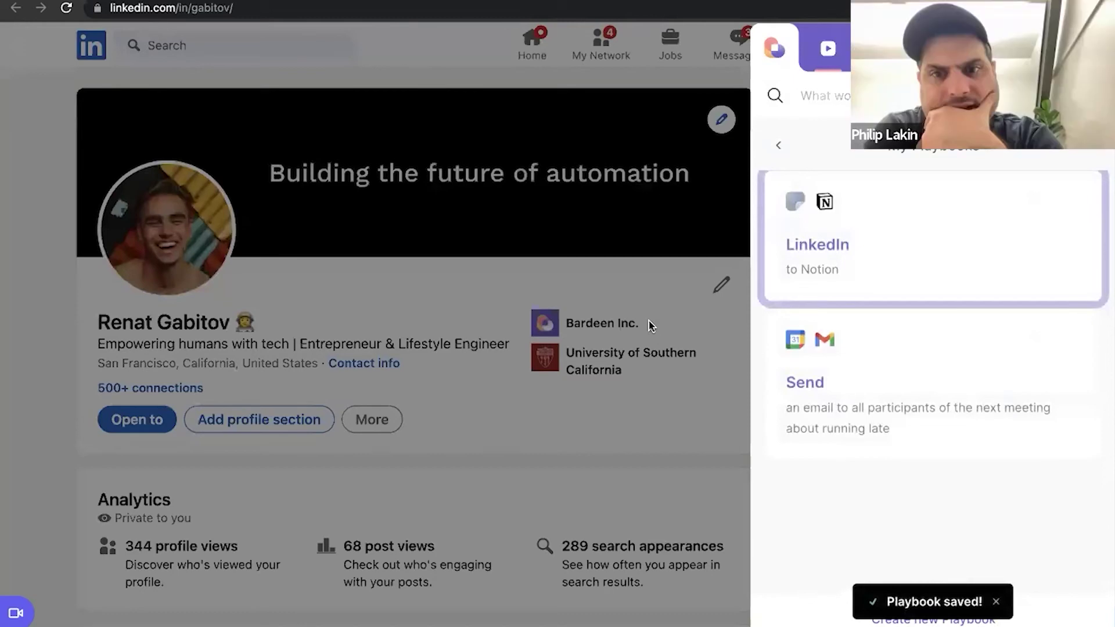
Run 'LinkedIn to Notion' on the open profile, dismiss the results, and expand to My Playbooks.
left_click(904, 258)
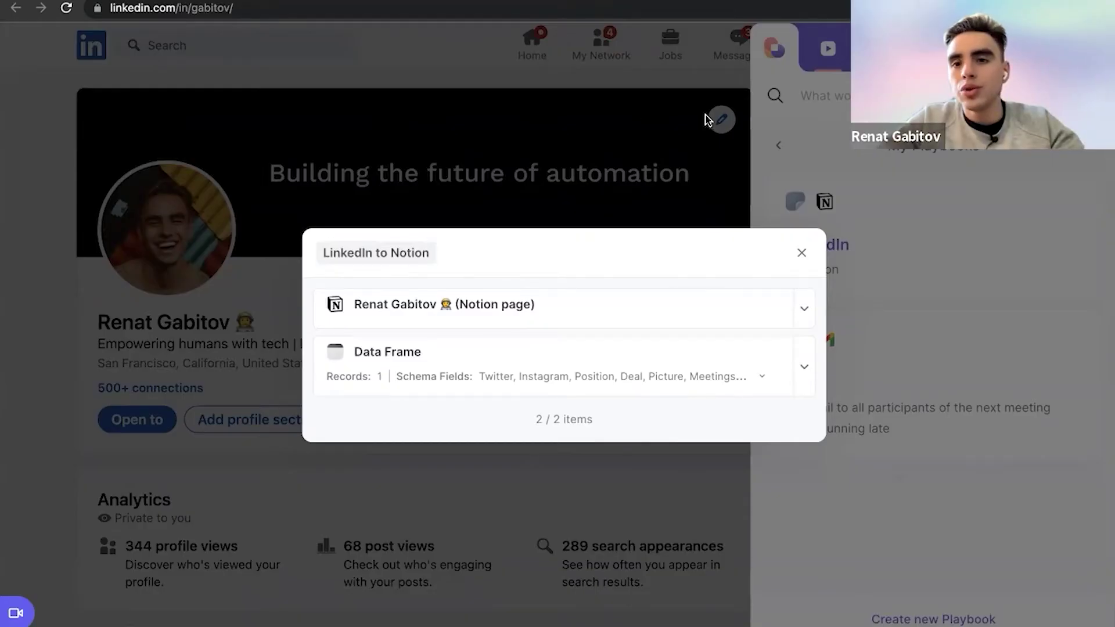
left_click(717, 119)
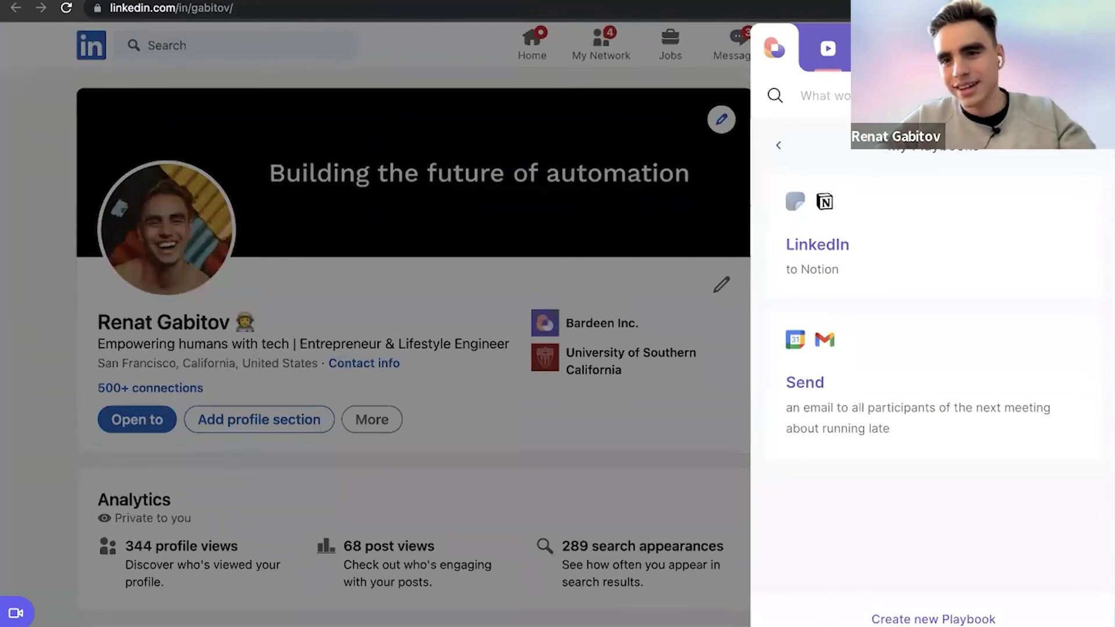
left_click(762, 54)
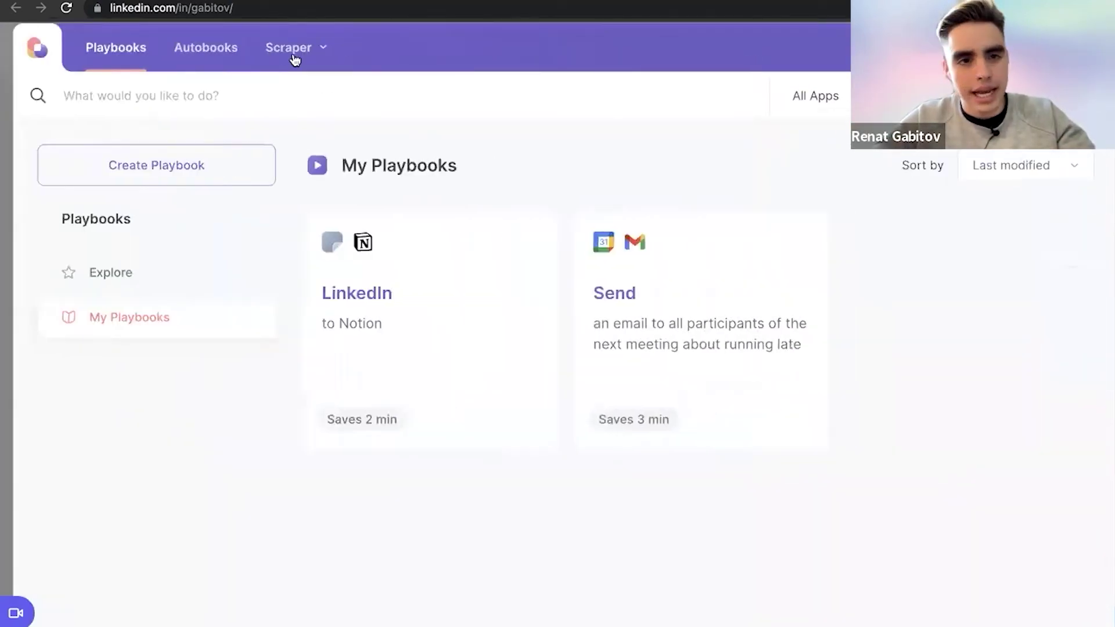
Switch to the Autobooks tab and scroll through the My Autobooks list.
left_click(206, 47)
scroll(688, 351, "down", 1)
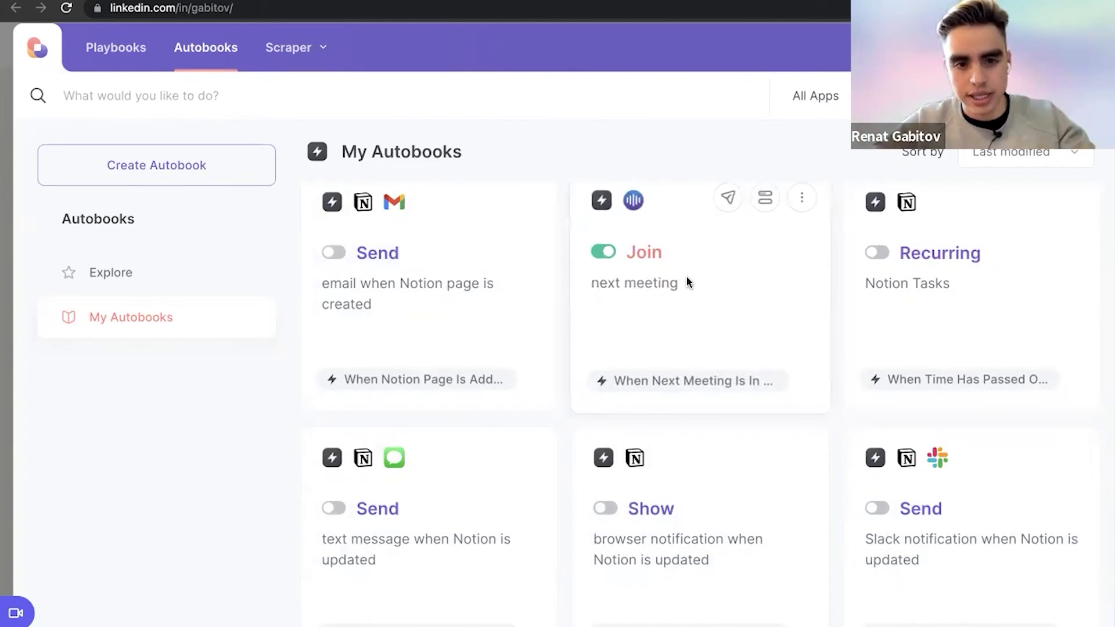
scroll(686, 281, "down", 2)
scroll(686, 282, "up", 1)
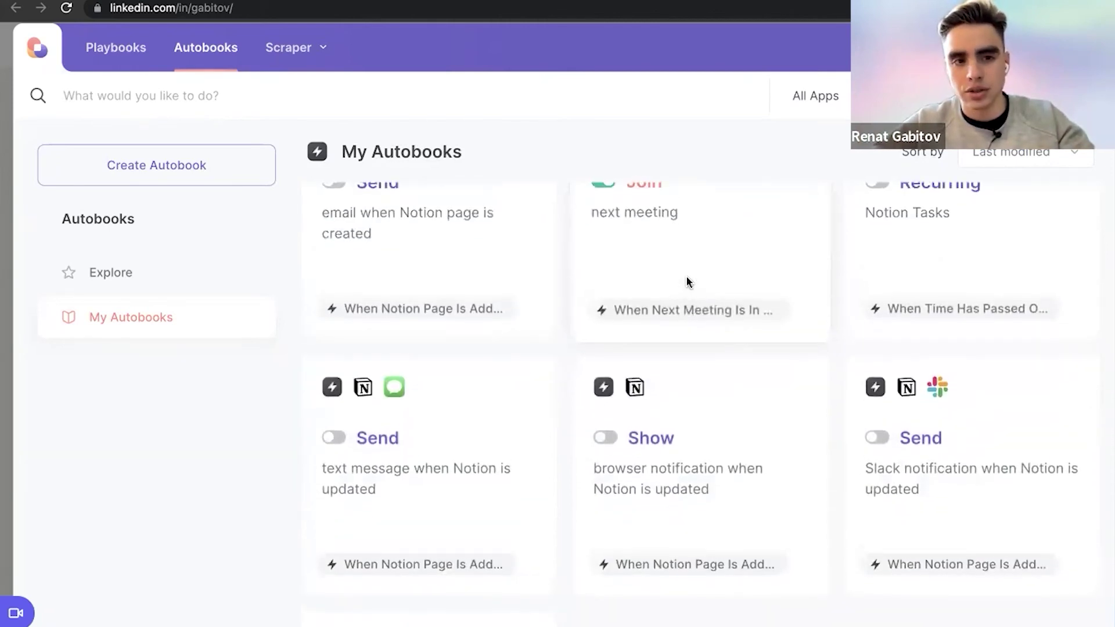
scroll(686, 282, "up", 1)
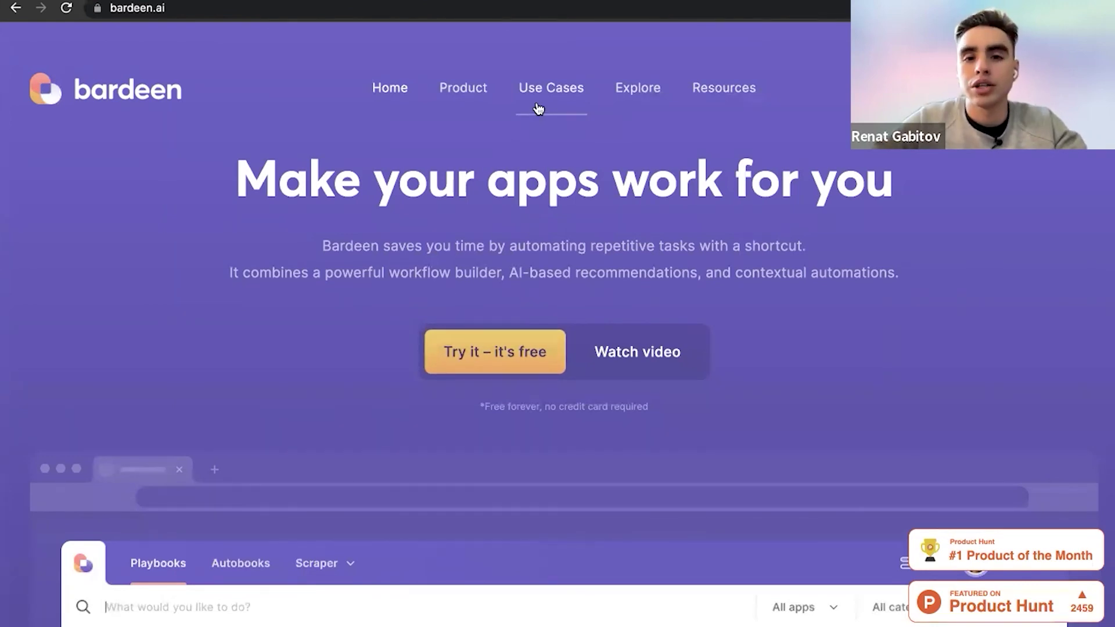
mouse_move(538, 106)
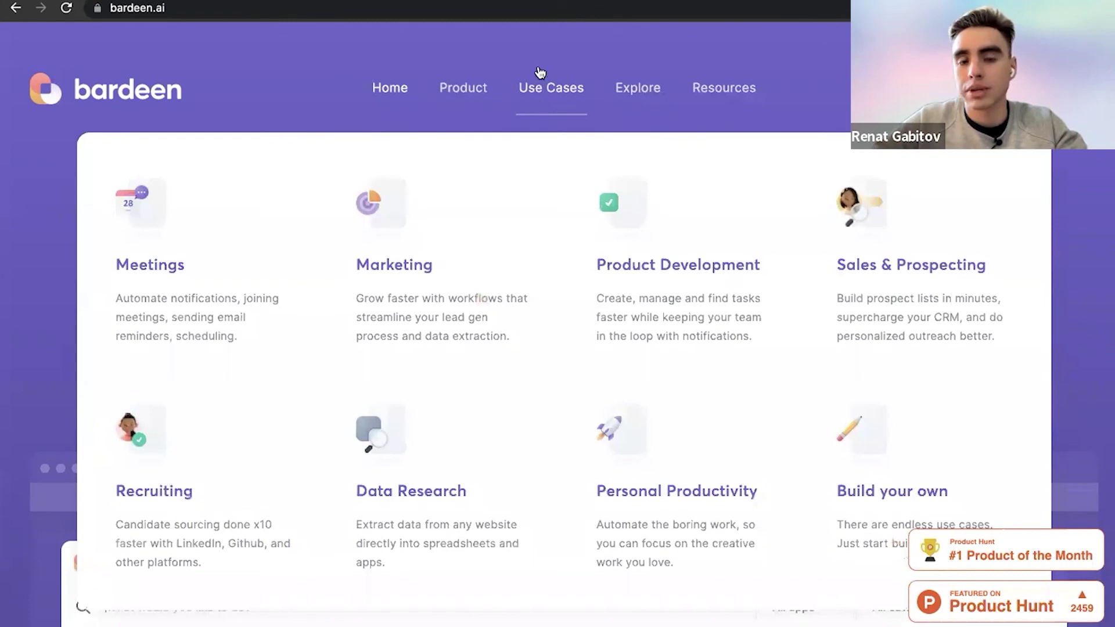